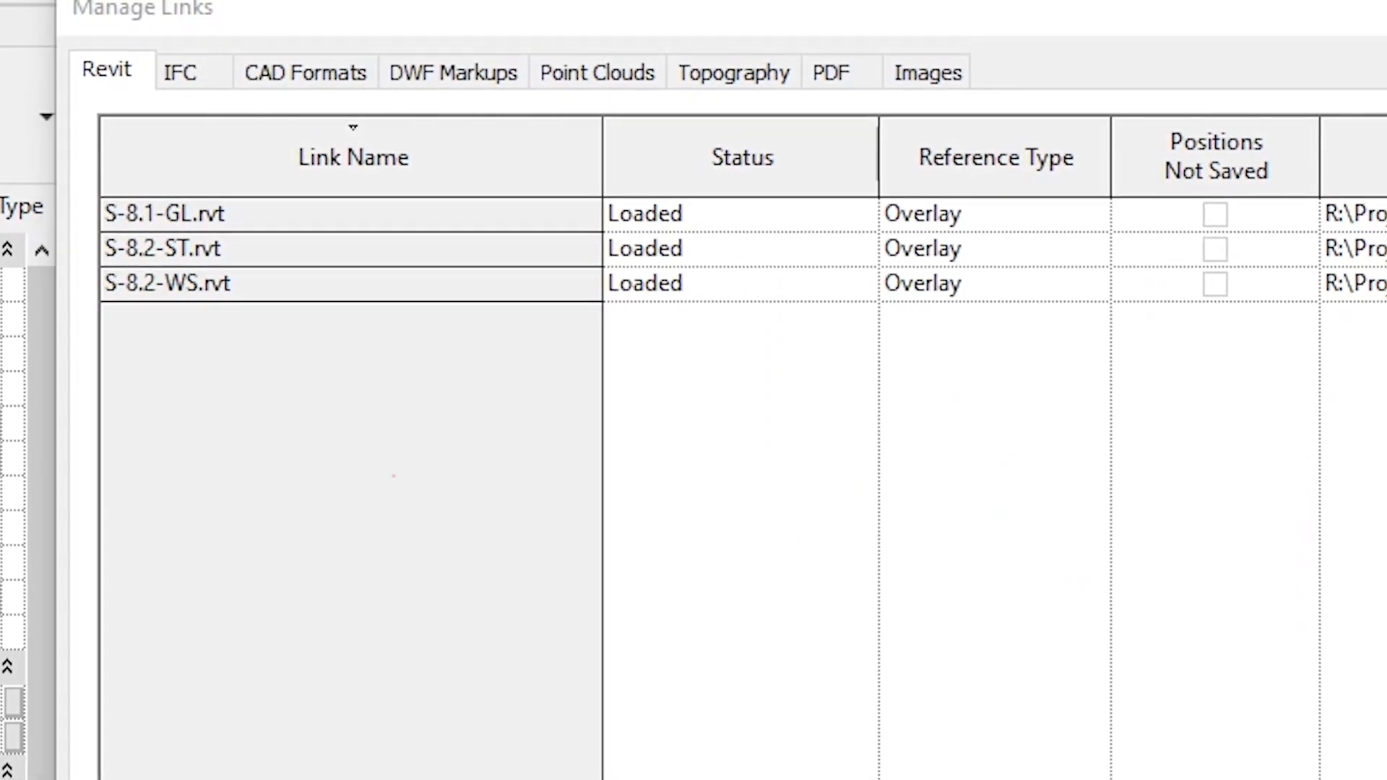
click(394, 476)
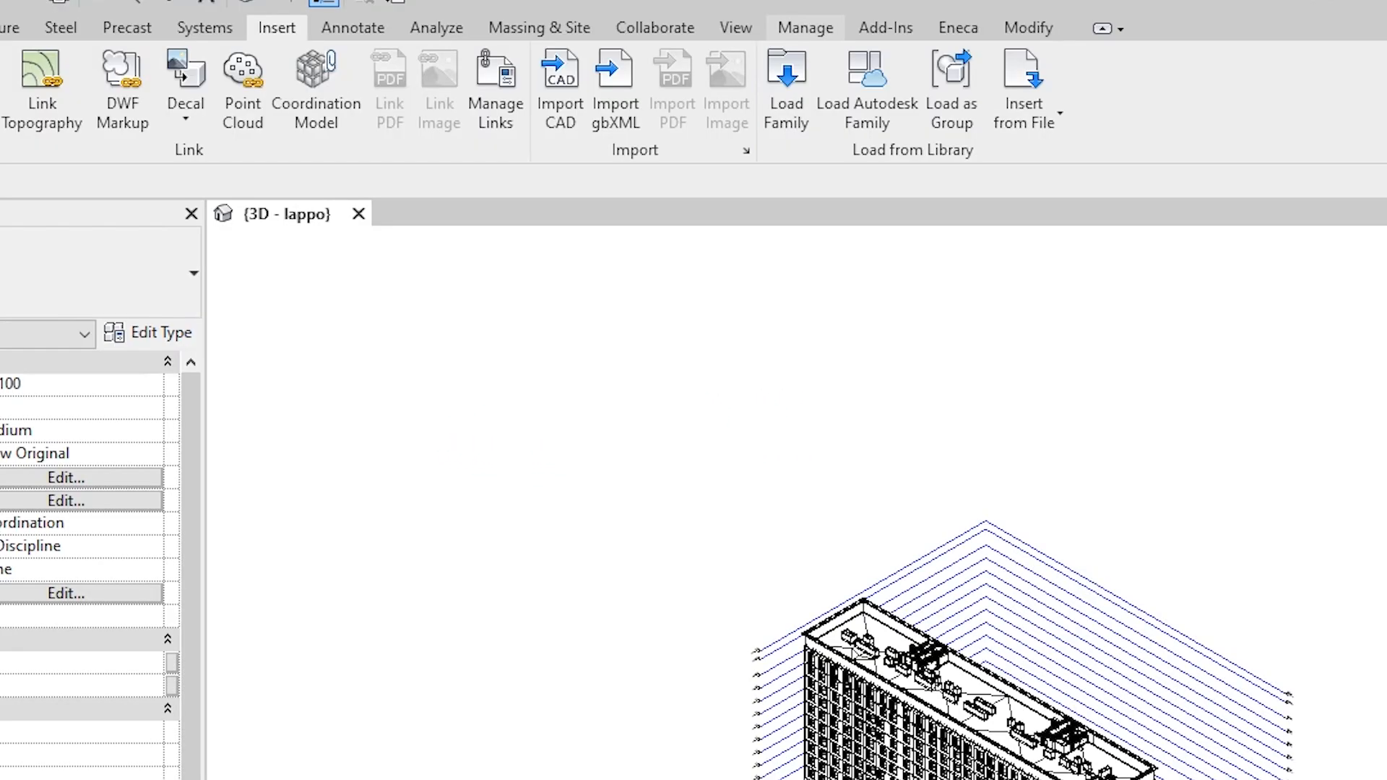
Open the Eneca Links Manager and choose R:\Projects\LinksProjects\Revit as the folder to search for link files
click(960, 29)
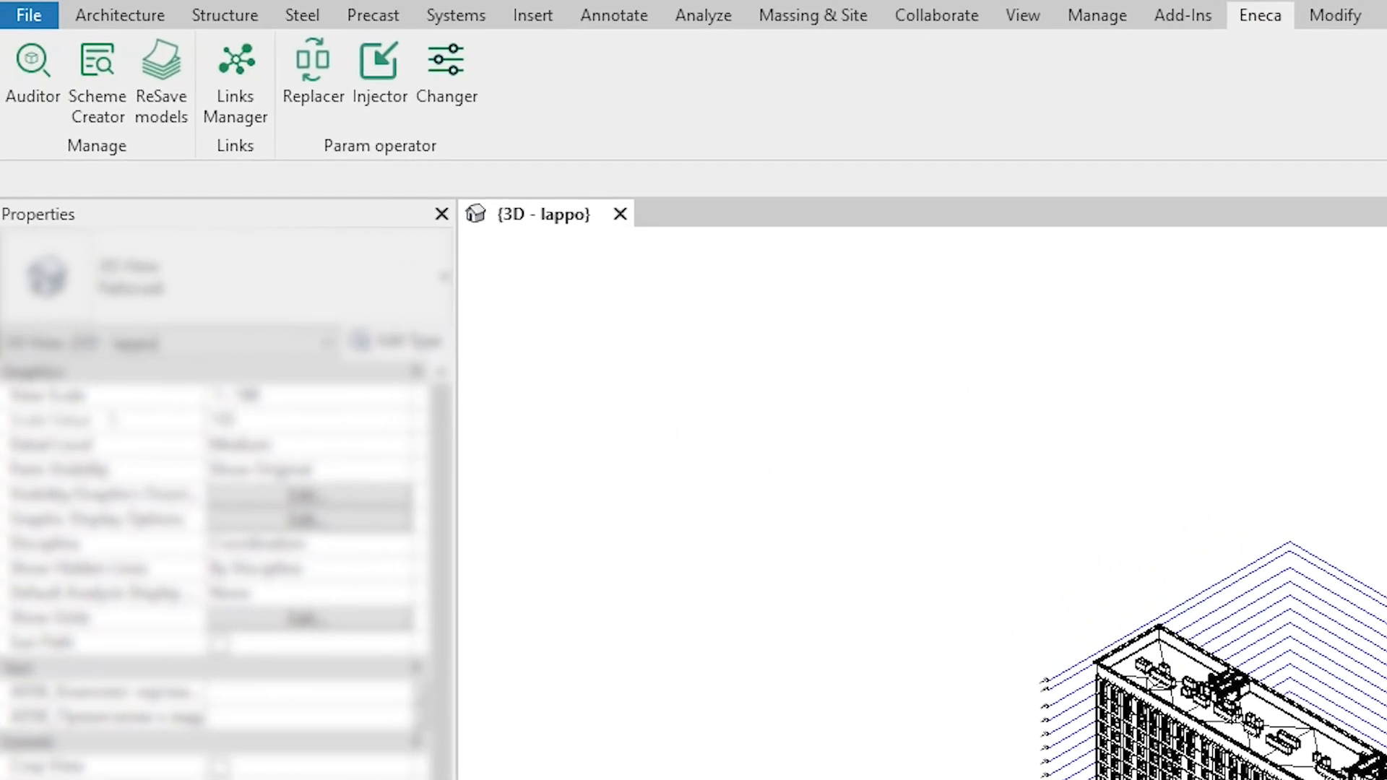
click(246, 108)
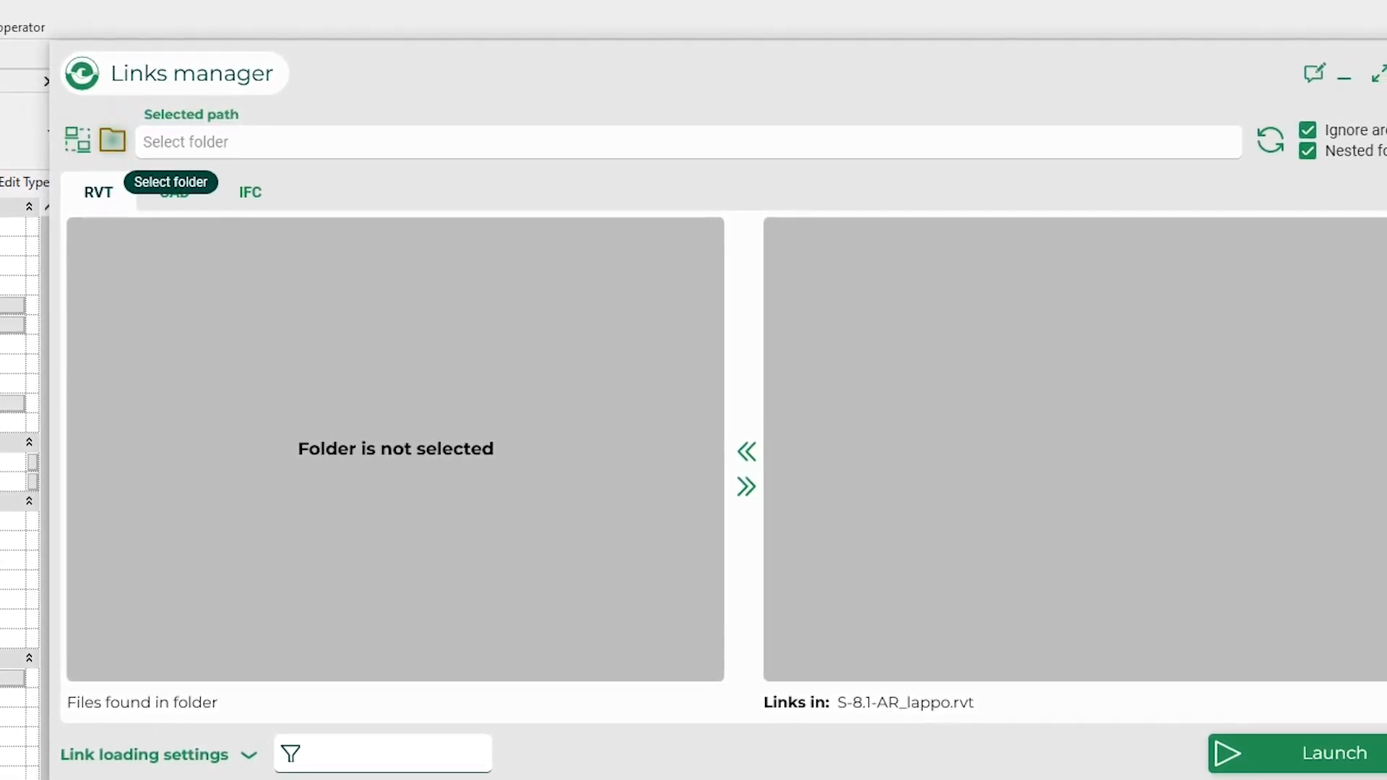
click(113, 138)
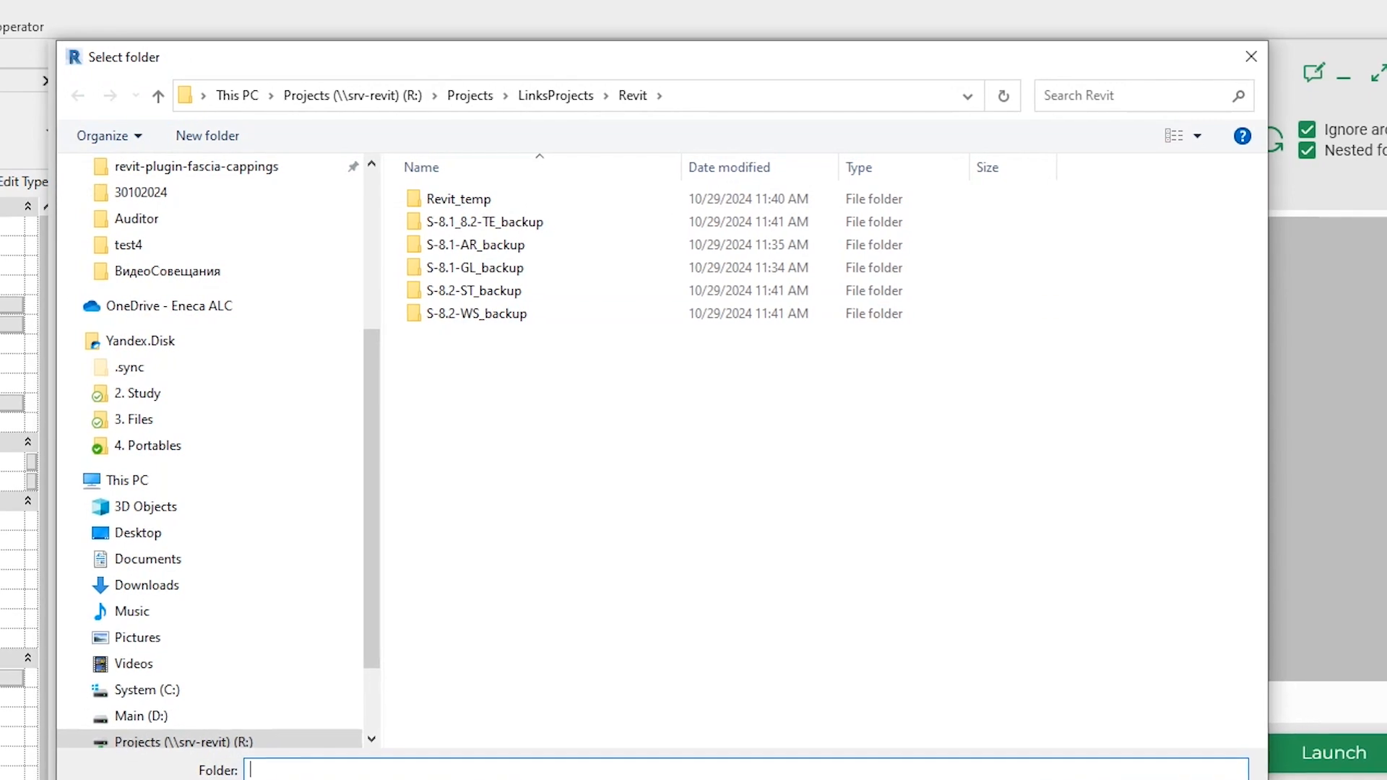
key(Return)
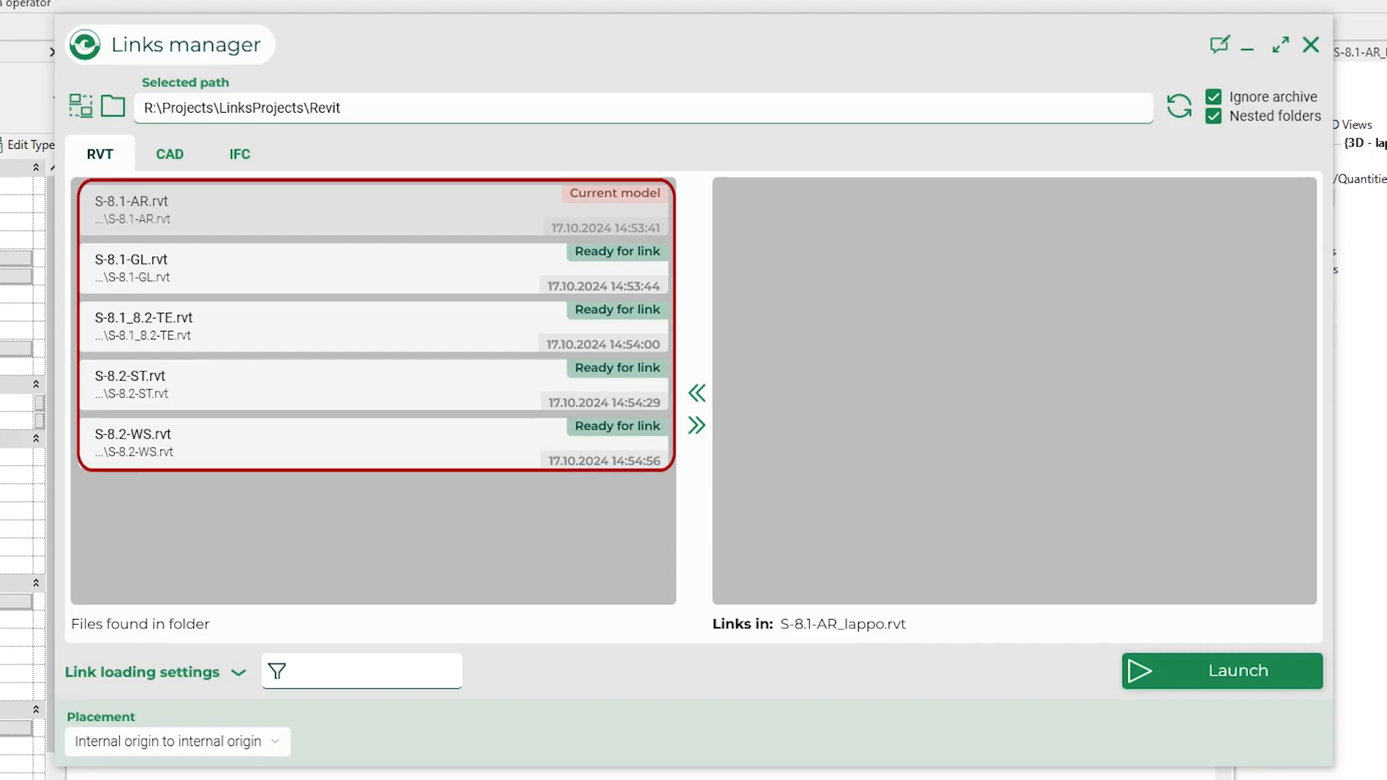
Review the CAD and IFC files found in the project folder, and collapse the link loading settings for RVT files
click(170, 153)
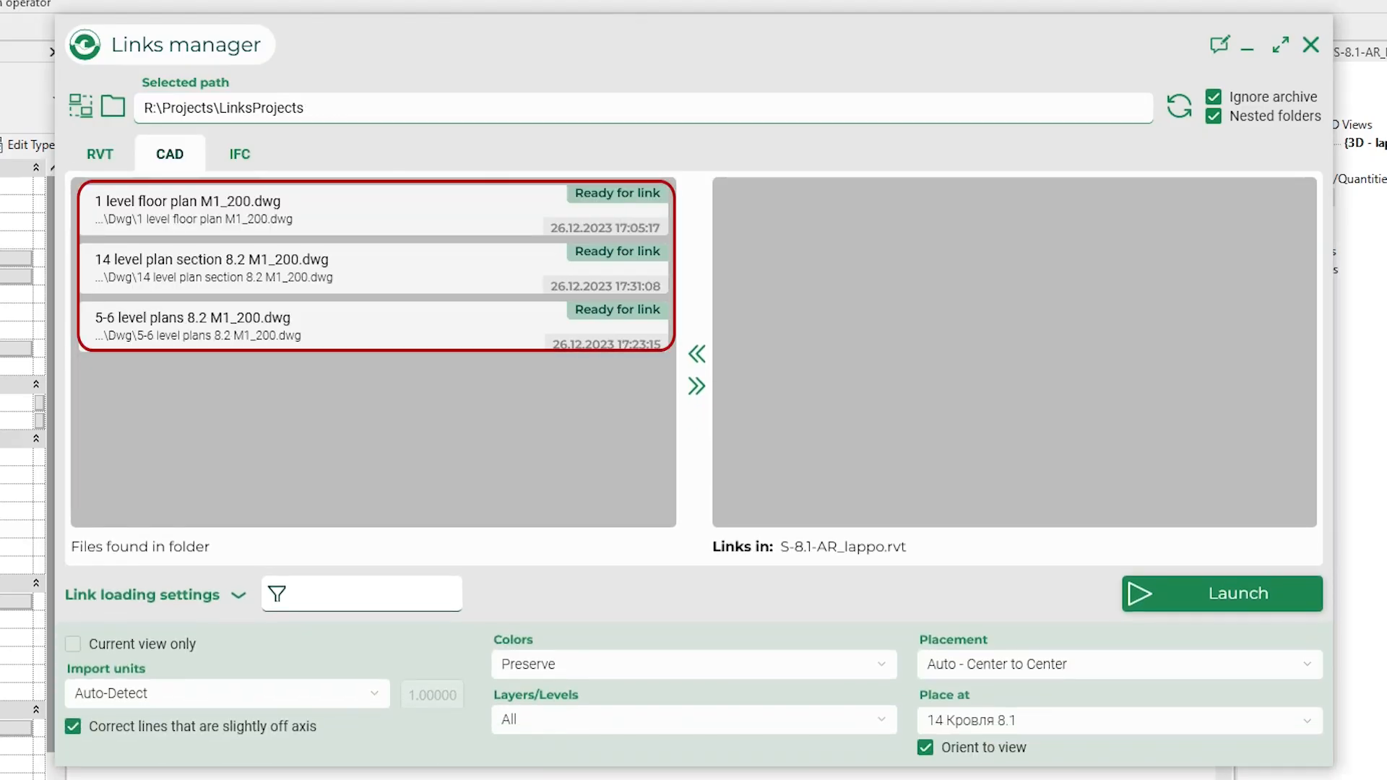
click(239, 154)
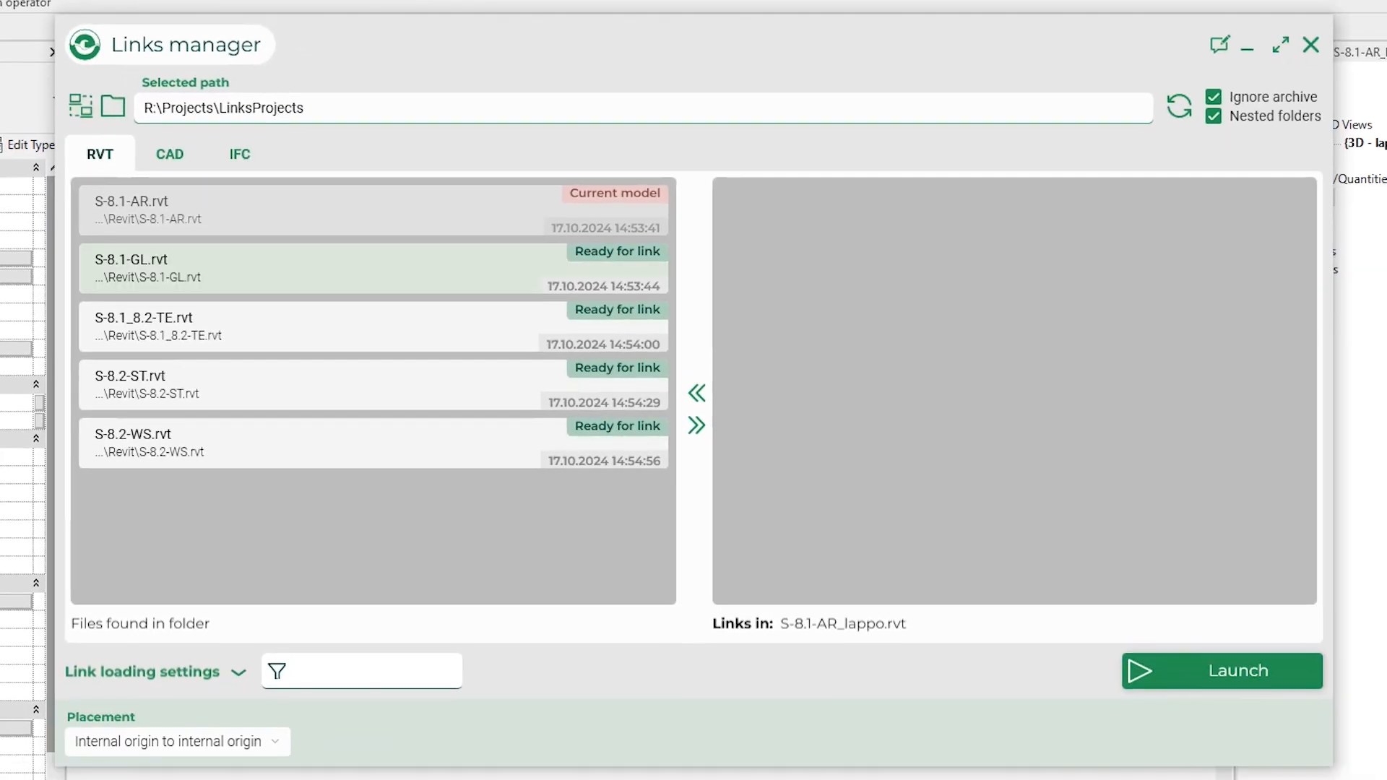
click(155, 672)
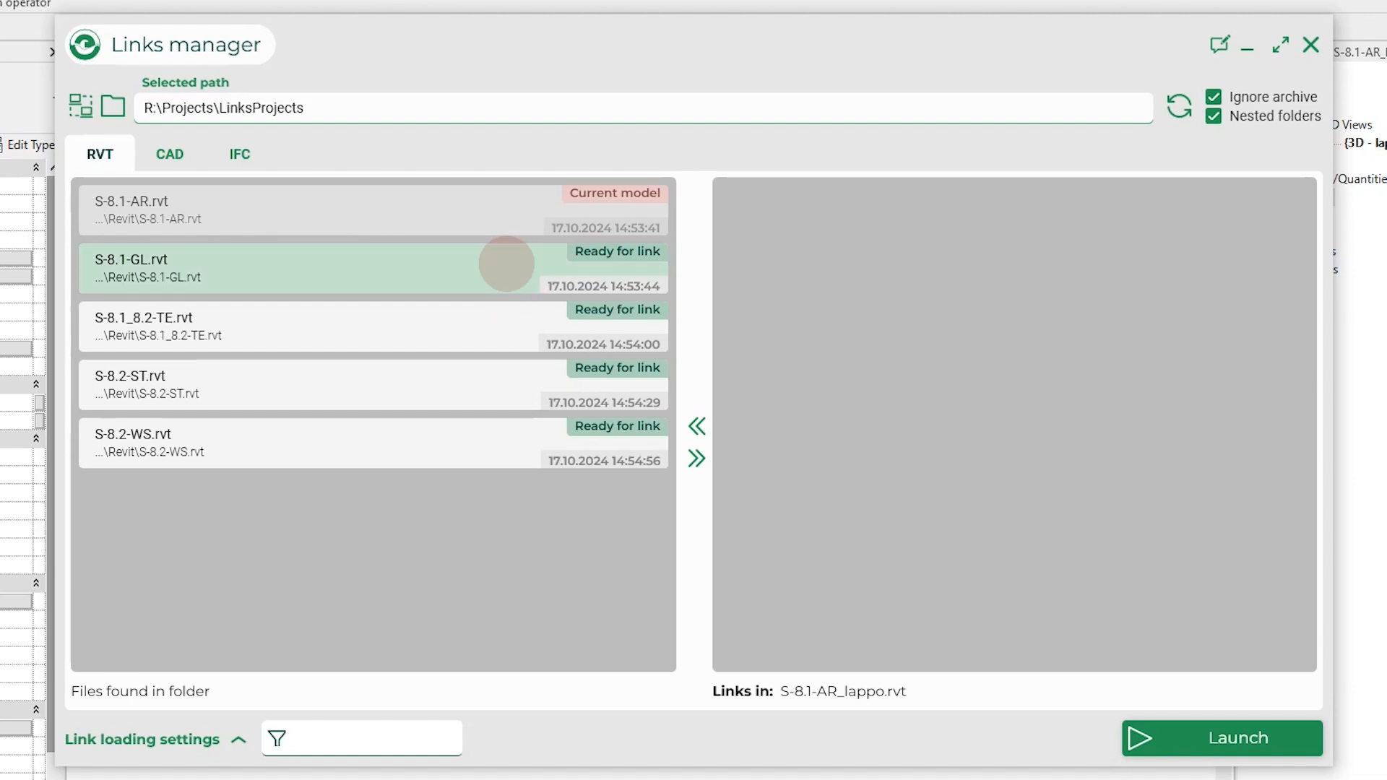
Queue S-8.1-GL.rvt, S-8.1_8.2-TE.rvt, S-8.2-ST.rvt and S-8.2-WS.rvt for linking into the current model
double_click(505, 261)
double_click(506, 261)
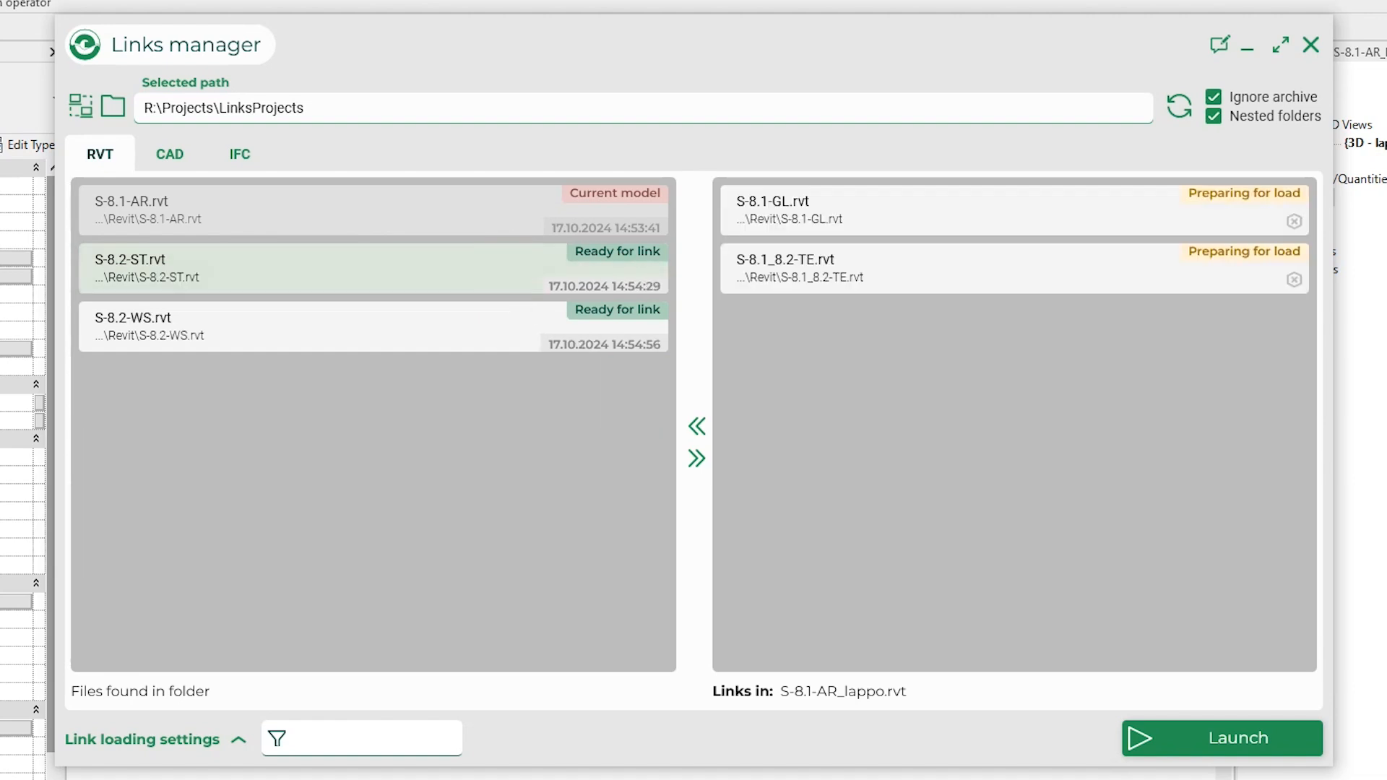
click(694, 459)
click(506, 267)
click(695, 460)
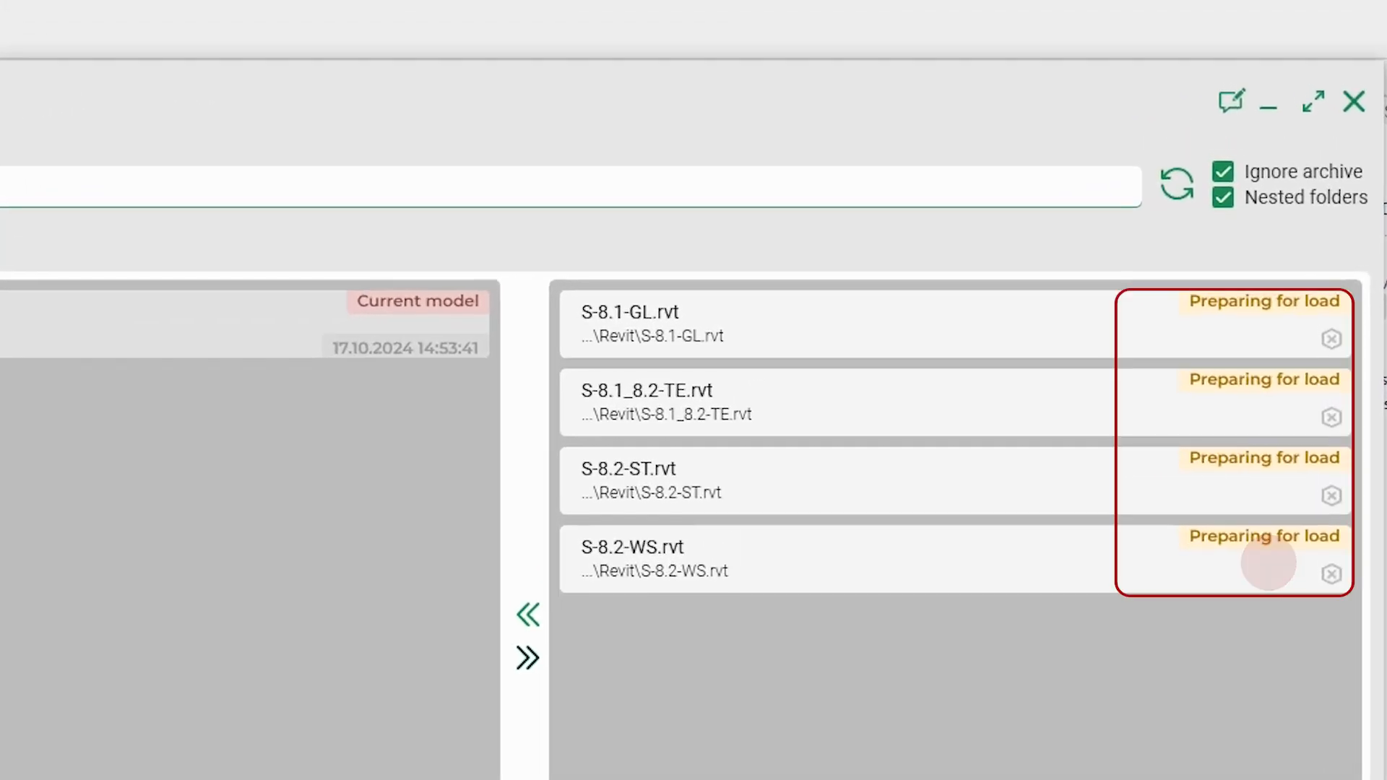
Select all four queued models and return them to the list of files found in the folder
click(1269, 563)
shift+click(1257, 325)
click(530, 611)
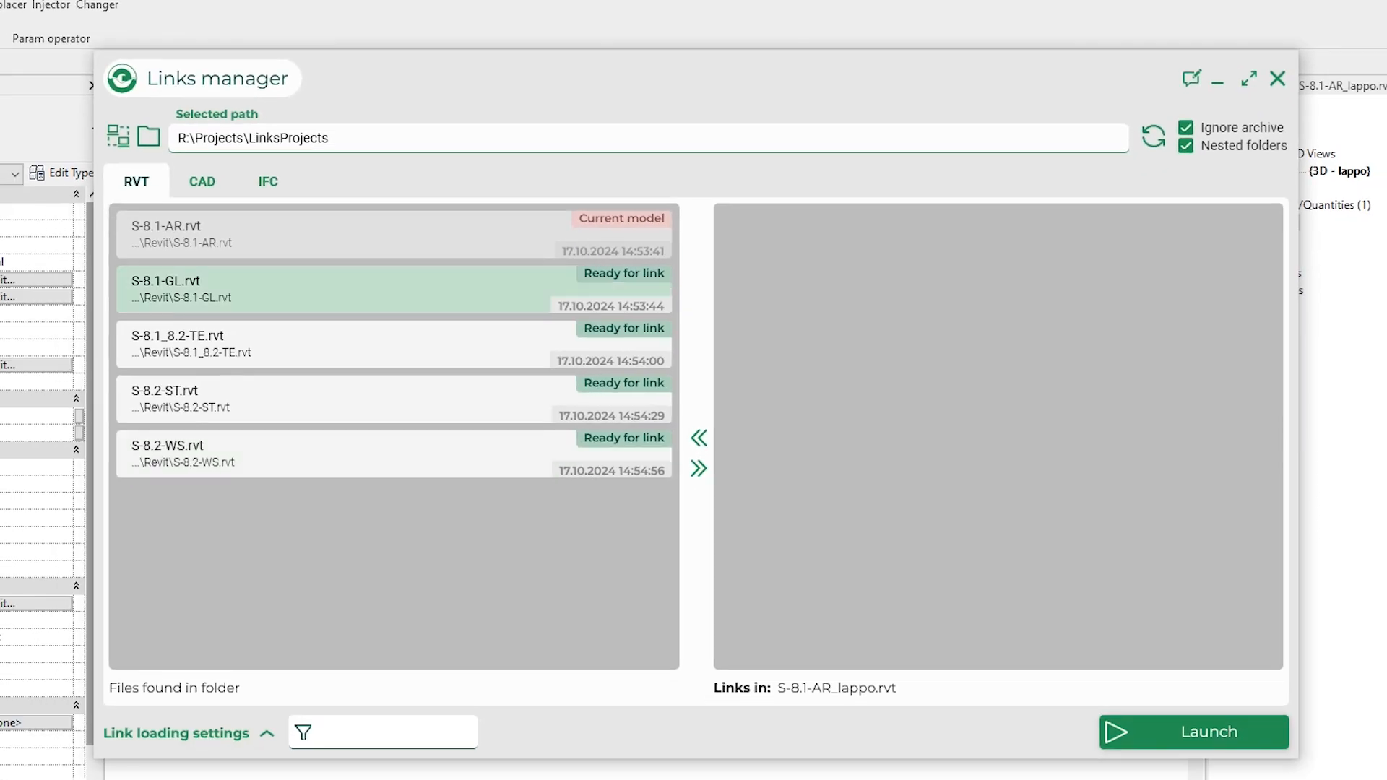
Add the four available RVT models, S-8.1-GL, S-8.1_8.2-TE, S-8.2-ST and S-8.2-WS, to the loading queue again
double_click(394, 289)
double_click(393, 289)
double_click(394, 289)
double_click(394, 289)
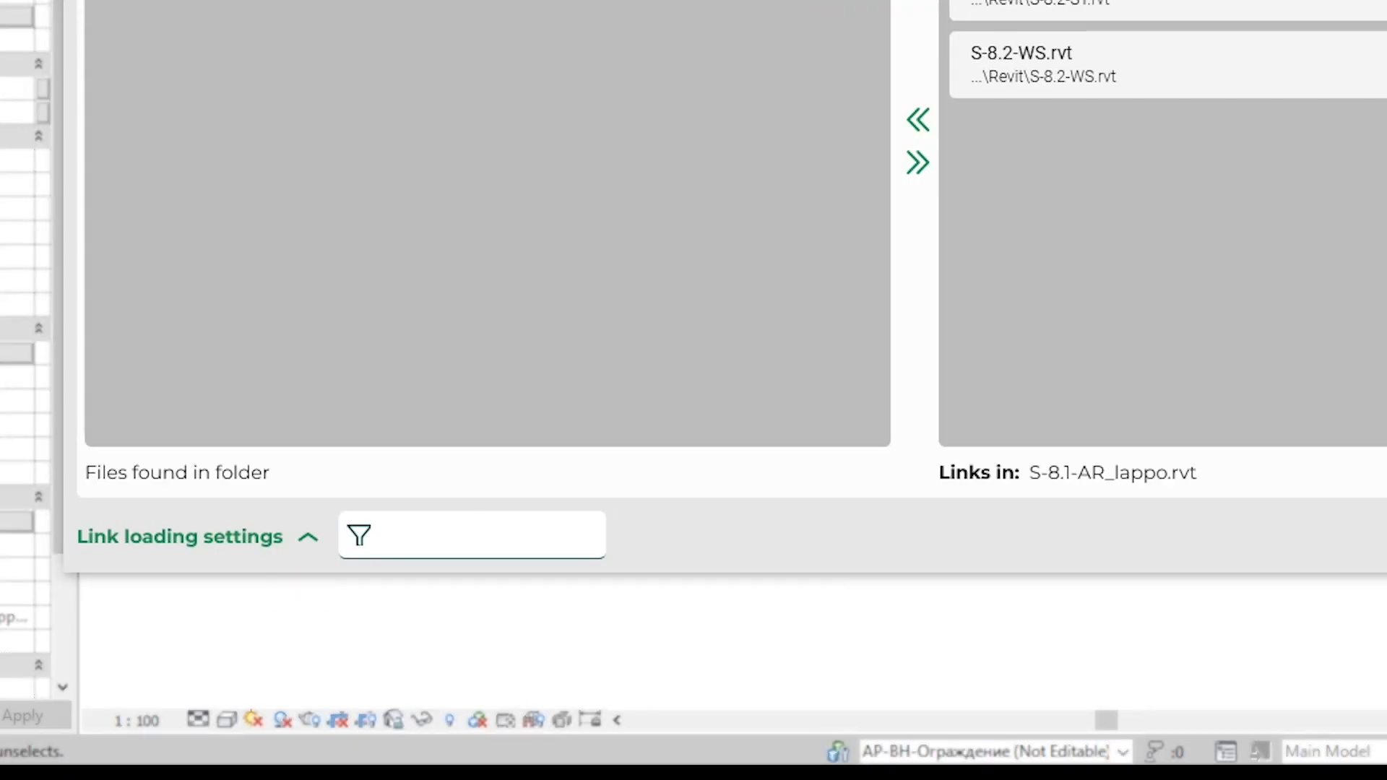
Set the link placement to By shared coordinates and load the queued RVT models
click(263, 737)
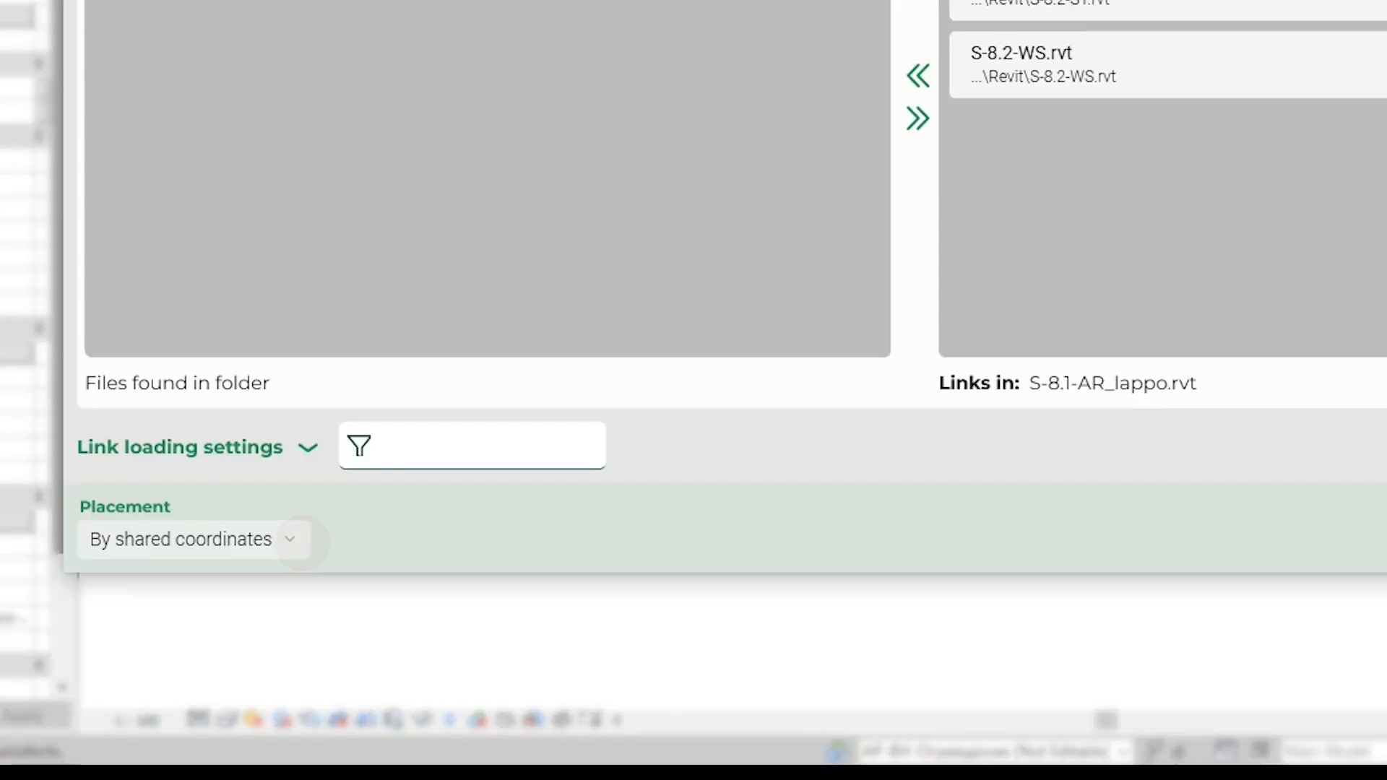
click(194, 540)
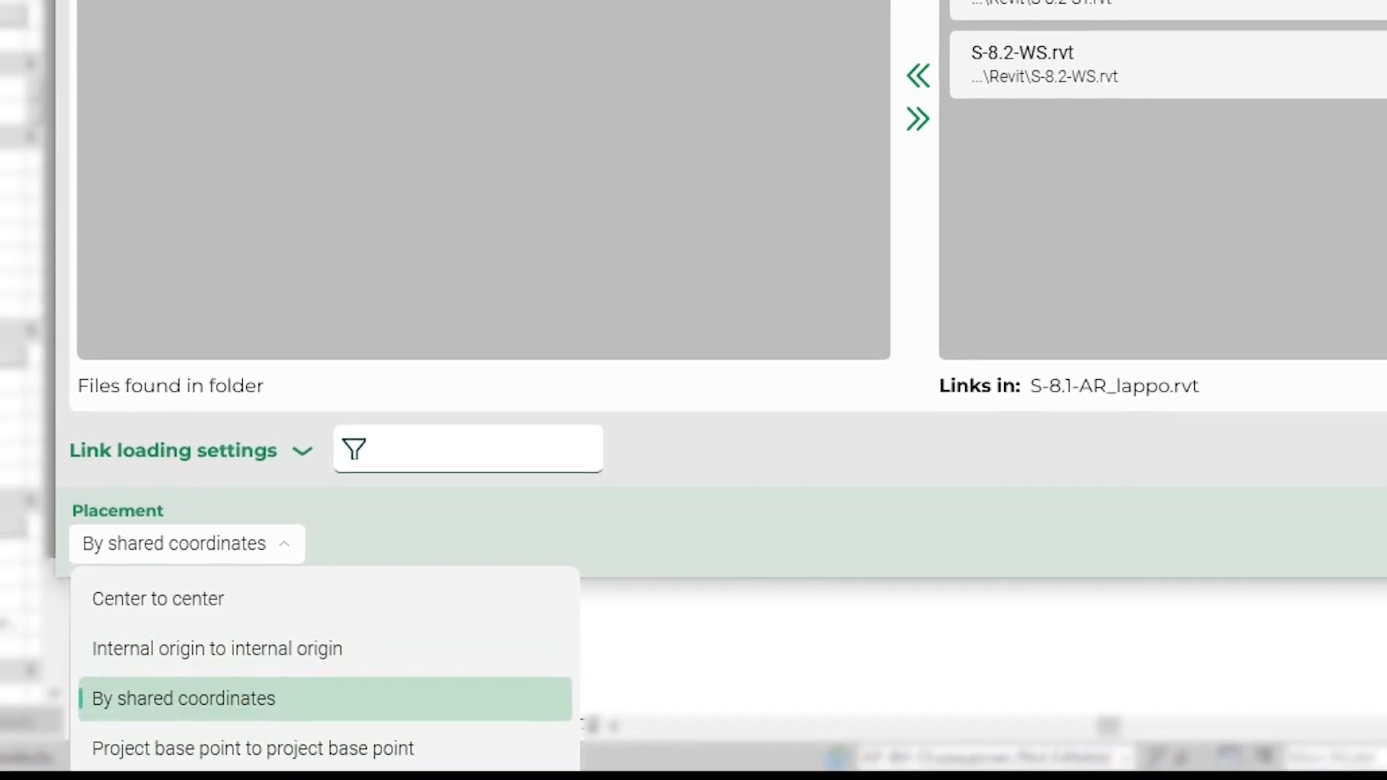
click(216, 695)
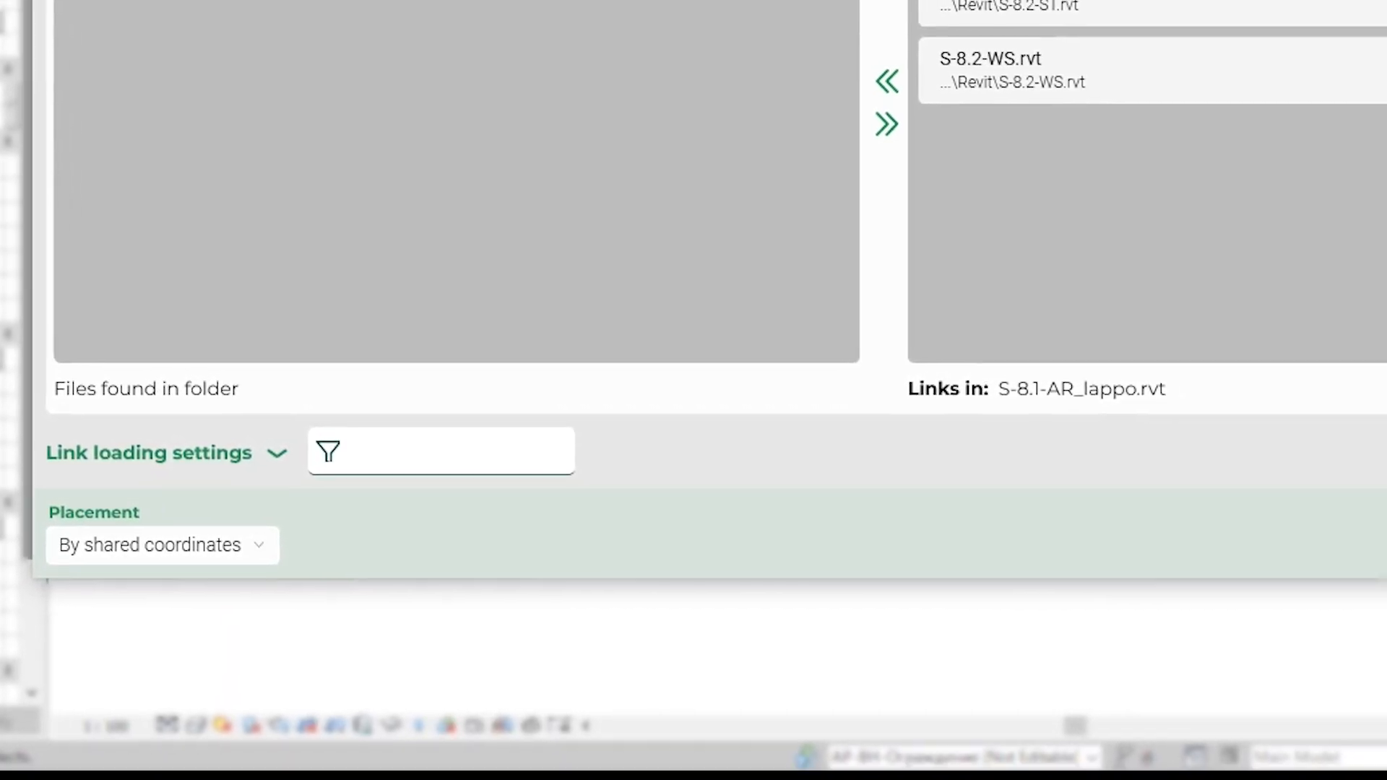
click(1360, 475)
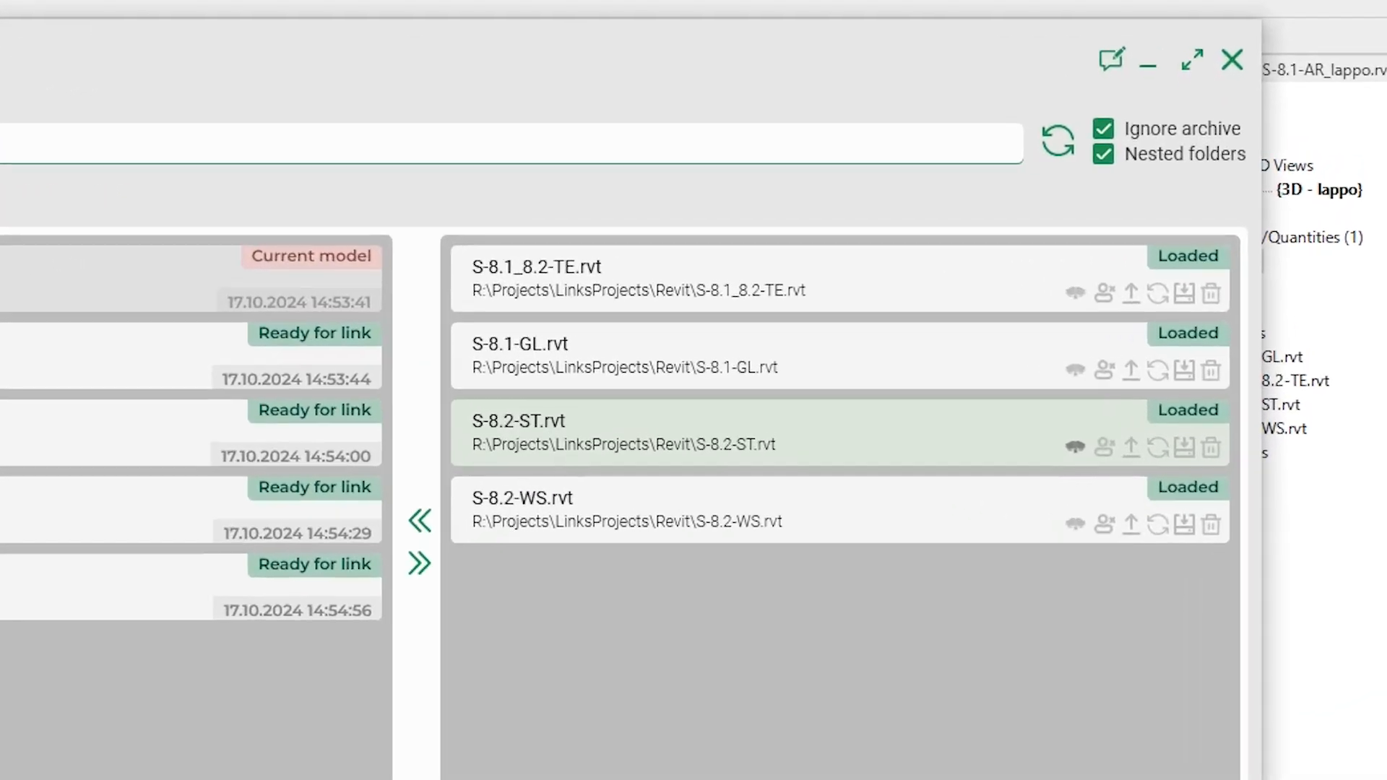
Set the #ST-RF-Foundations and #ST-RF-PRK- Columns. Walls worksets of link S-8.2-ST.rvt to closed and apply the change
click(1112, 345)
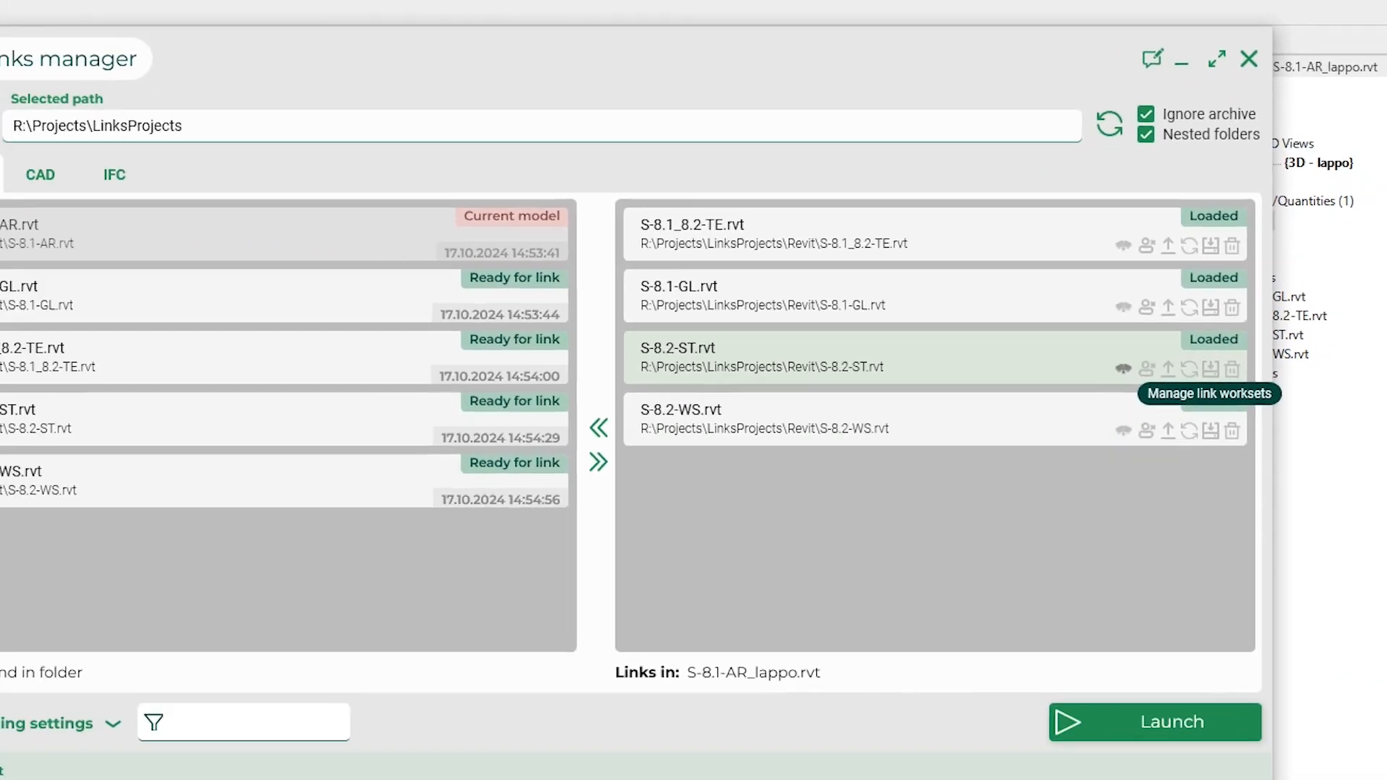
click(1124, 369)
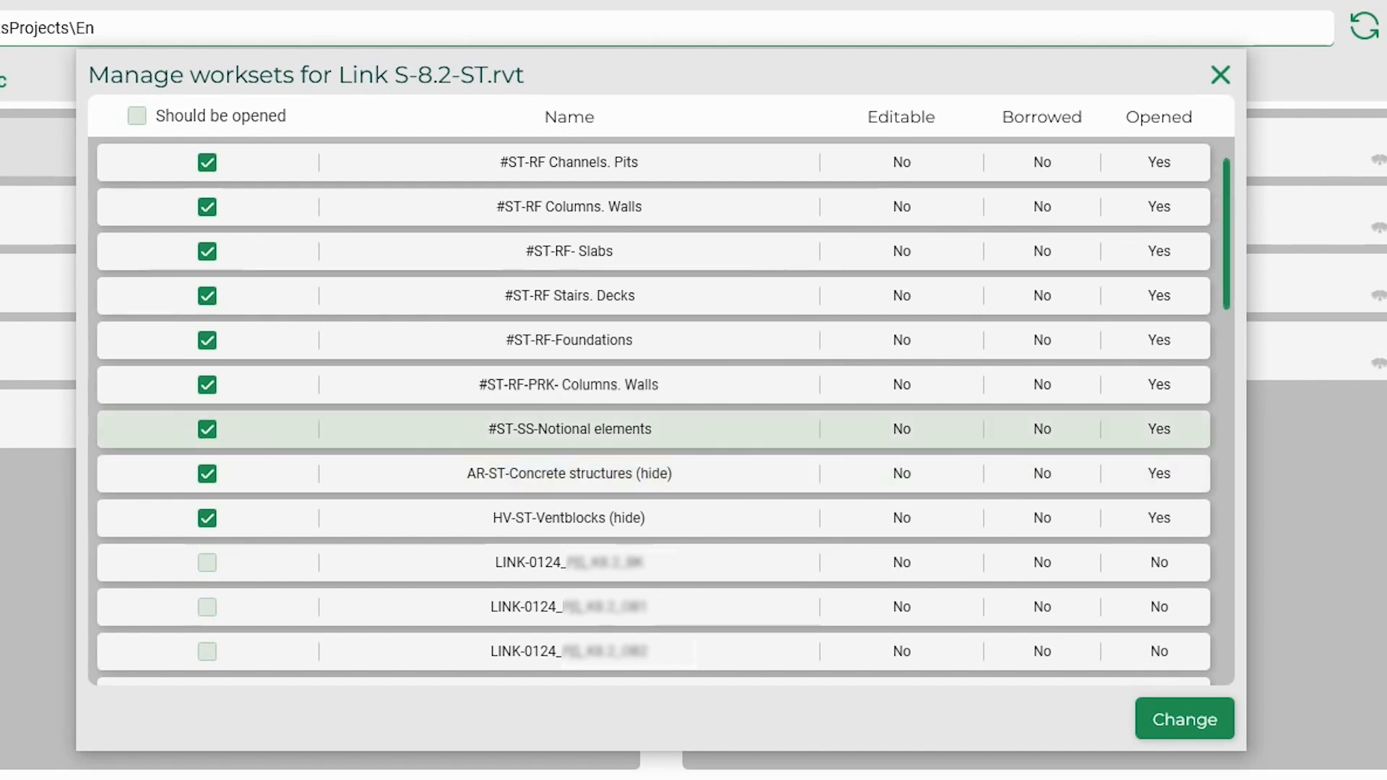
click(207, 339)
click(207, 385)
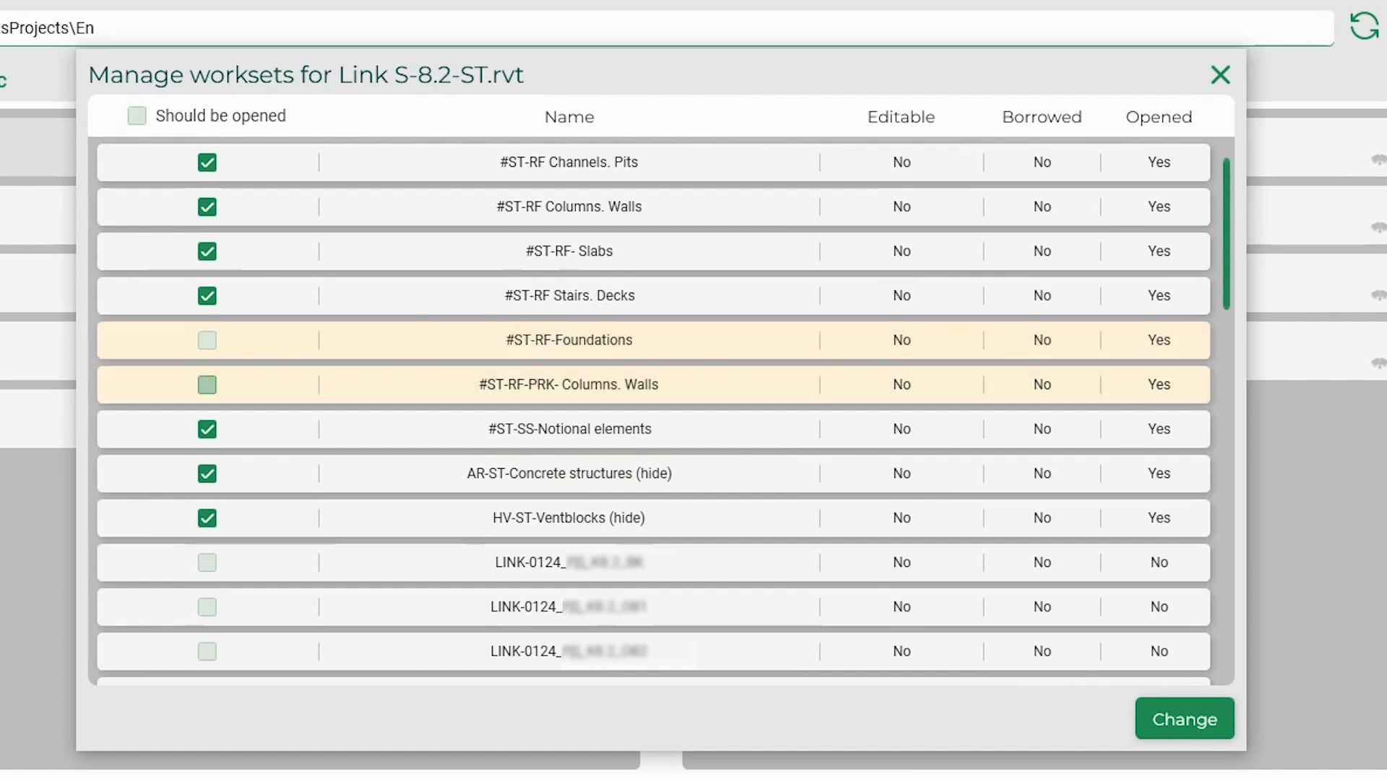
click(1188, 716)
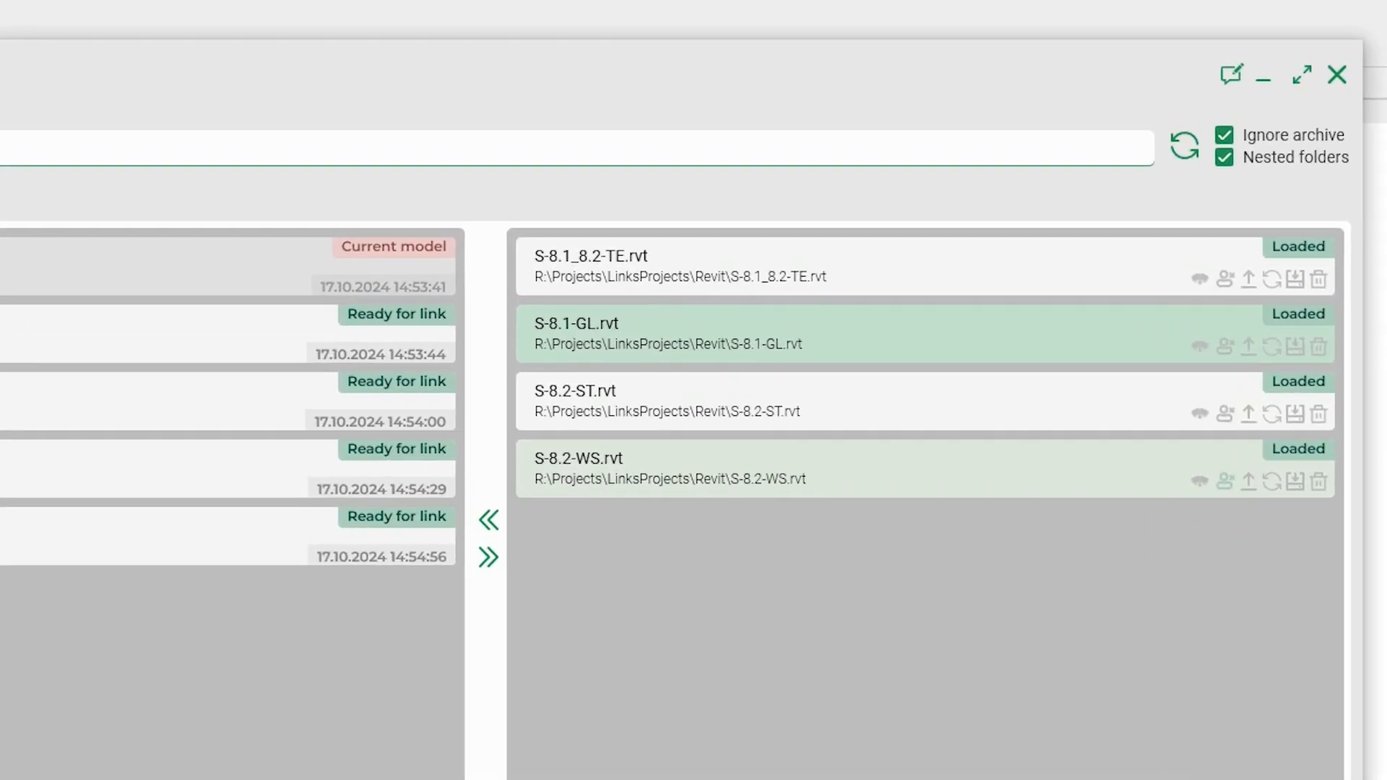
Unload S-8.2-WS.rvt locally, unload S-8.2-ST.rvt, and update S-8.1-GL.rvt and S-8.1_8.2-TE.rvt in one launch
click(1295, 482)
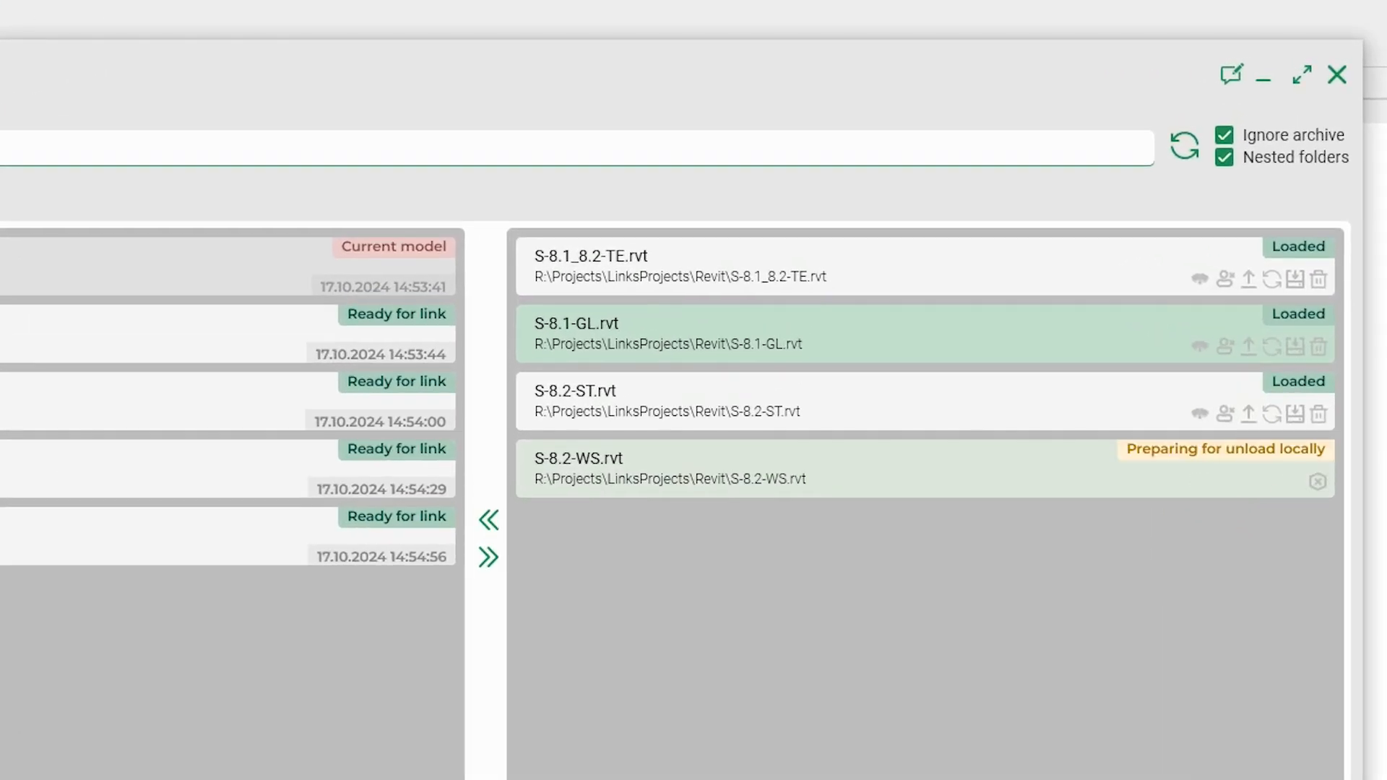
click(1249, 413)
click(1272, 347)
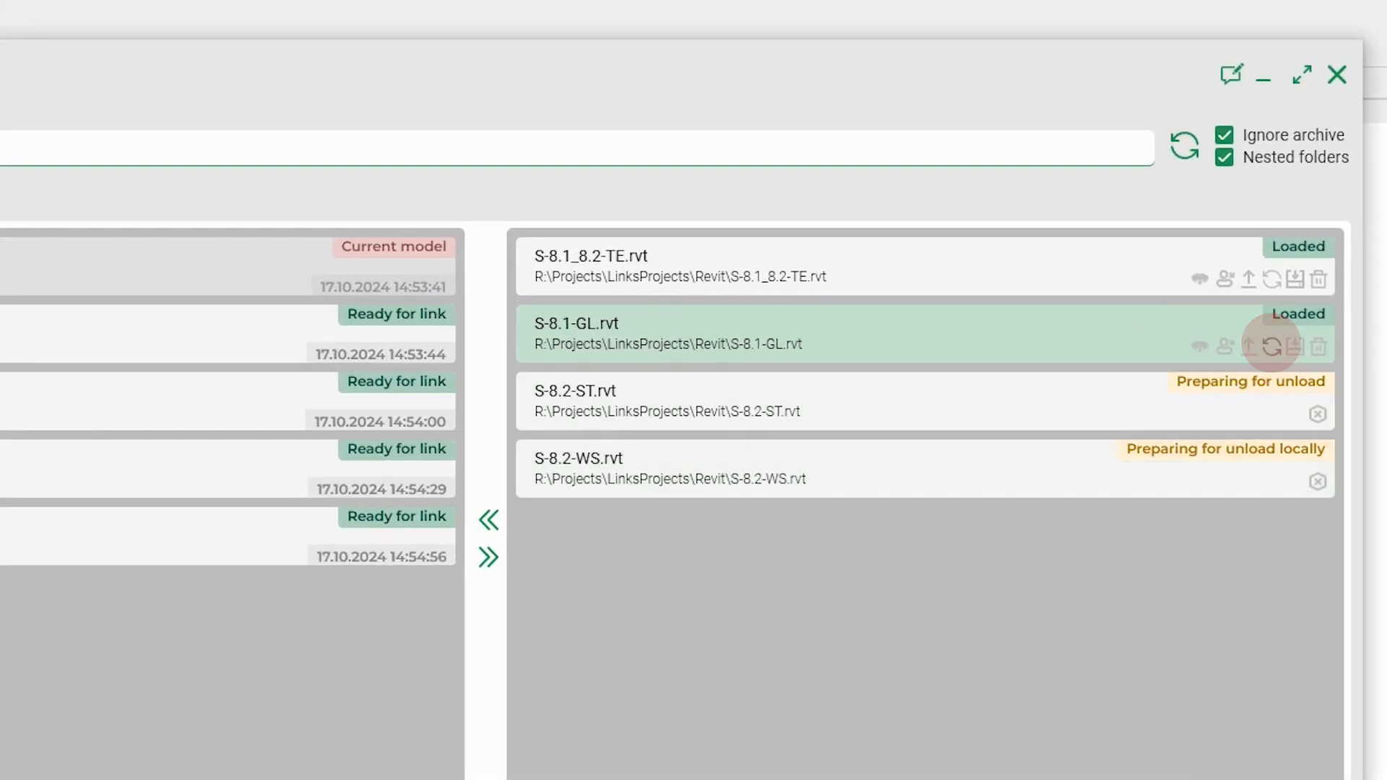
click(1295, 279)
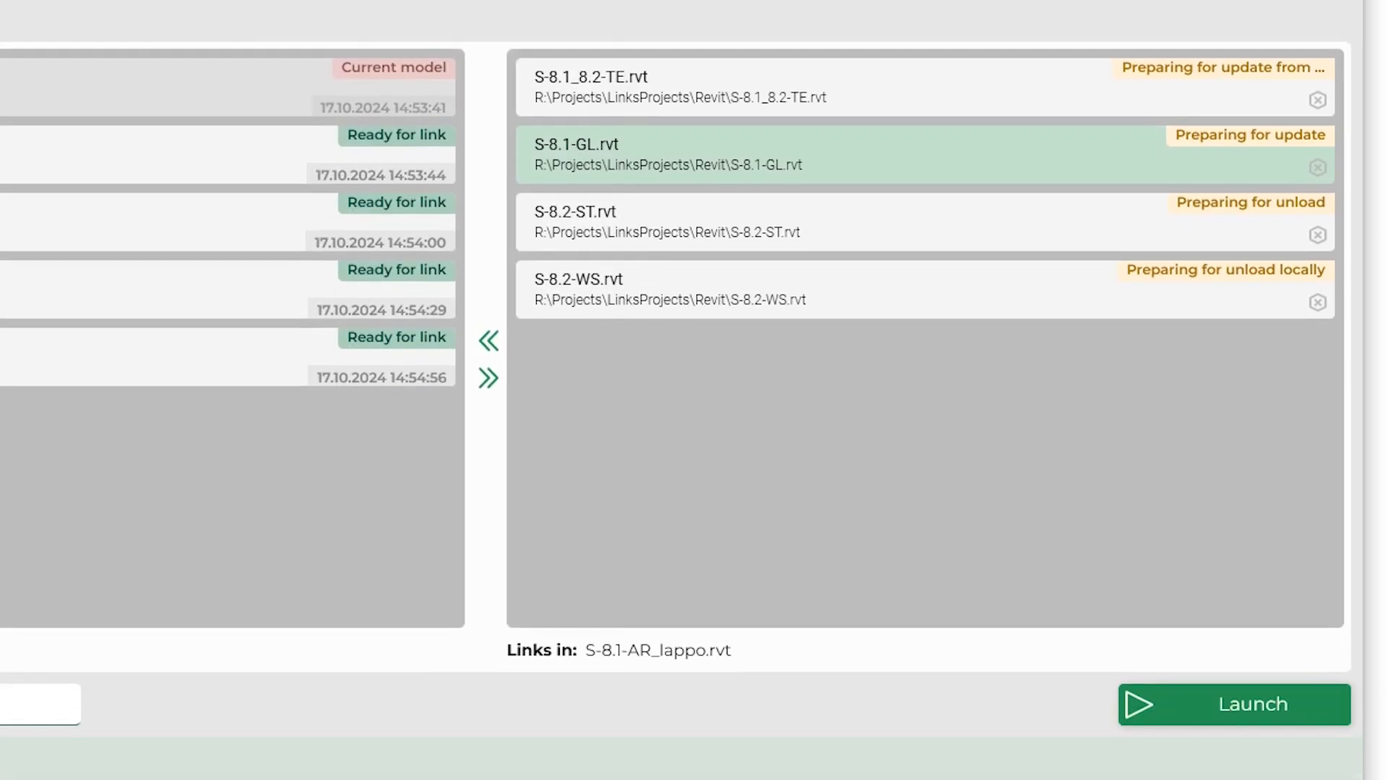
click(1226, 711)
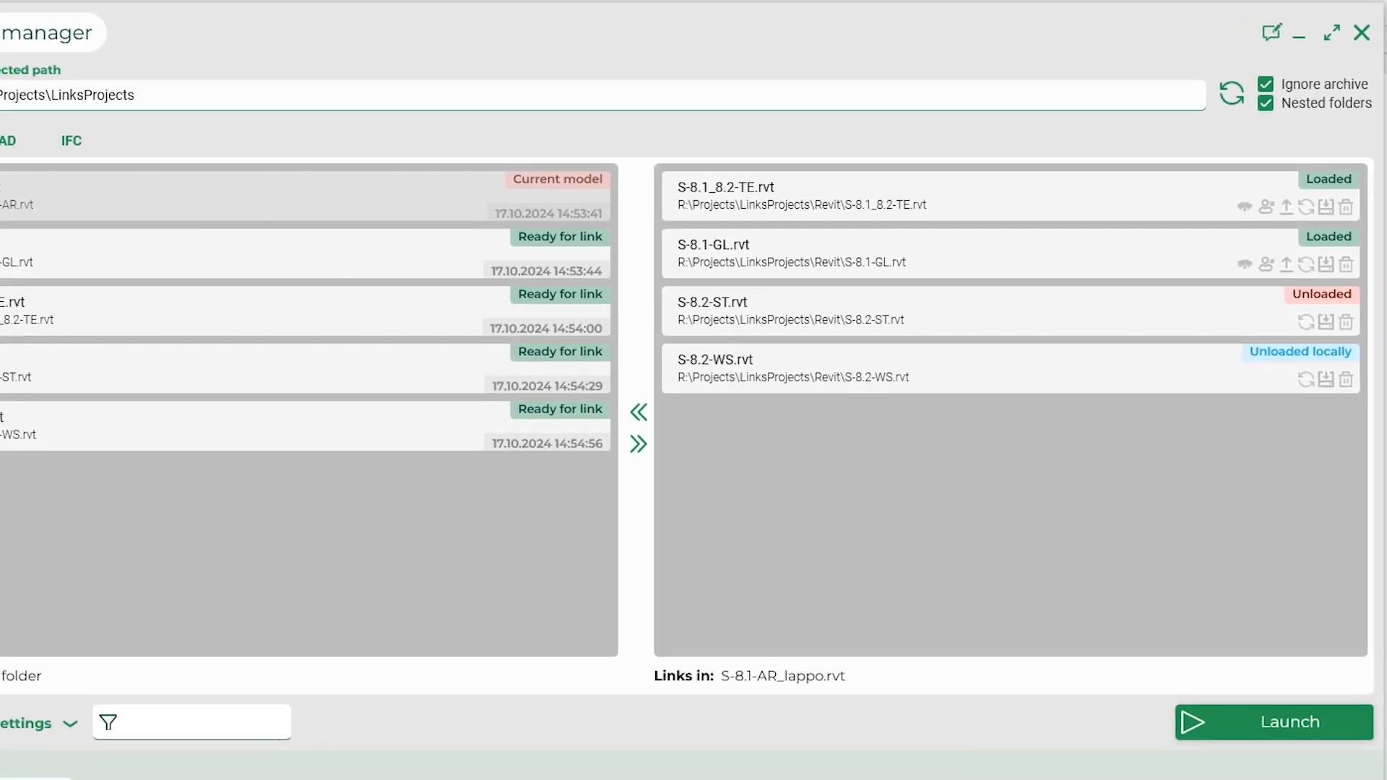
Select all three DWG plans among the CAD files and queue them for linking
click(462, 496)
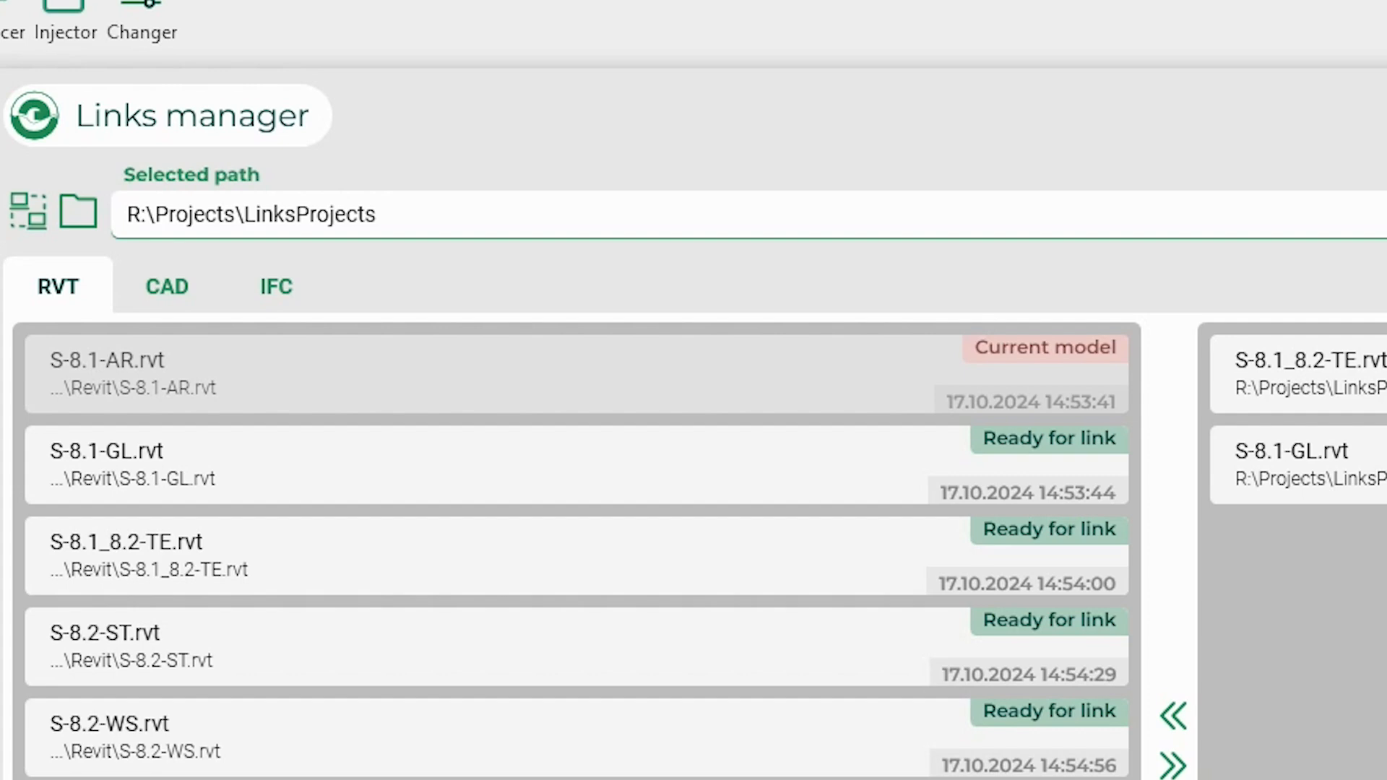
click(167, 286)
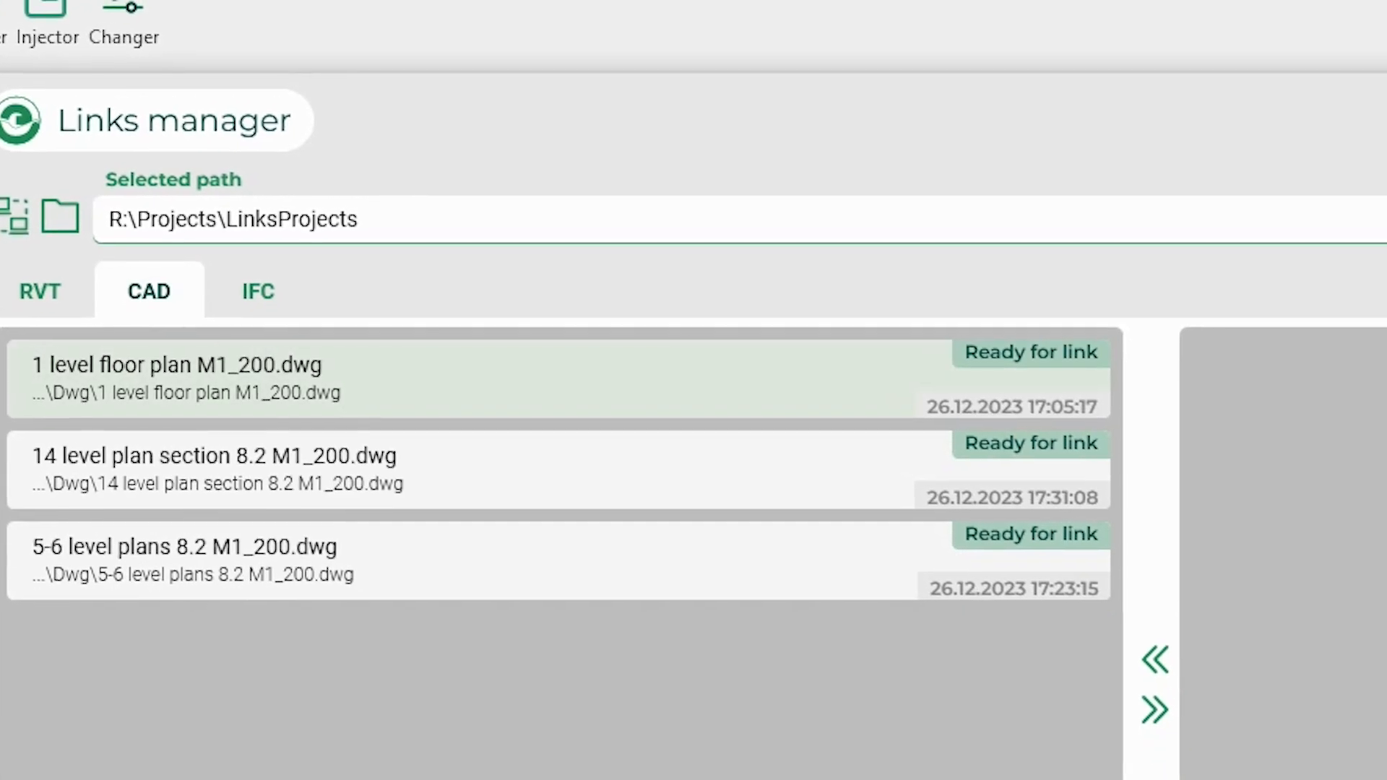
click(341, 382)
shift+click(341, 562)
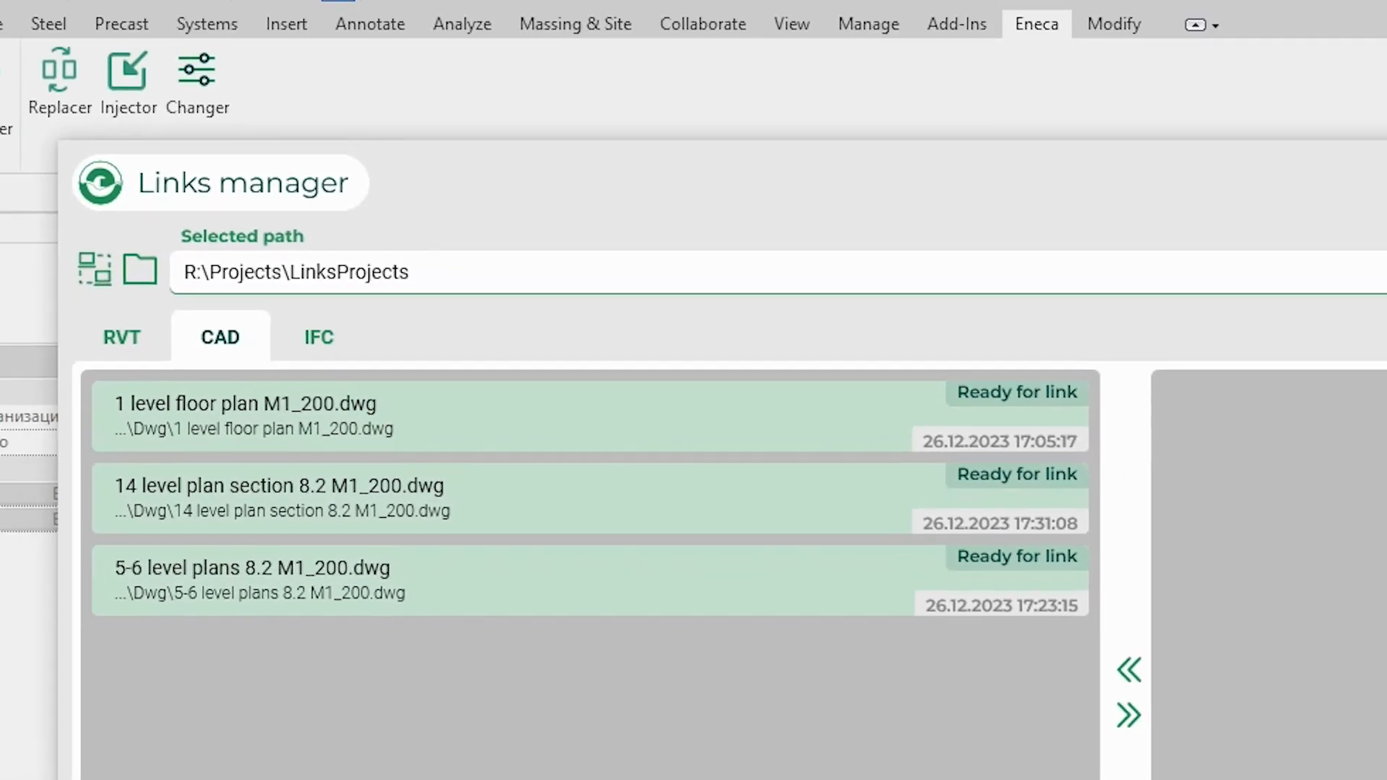
click(1129, 715)
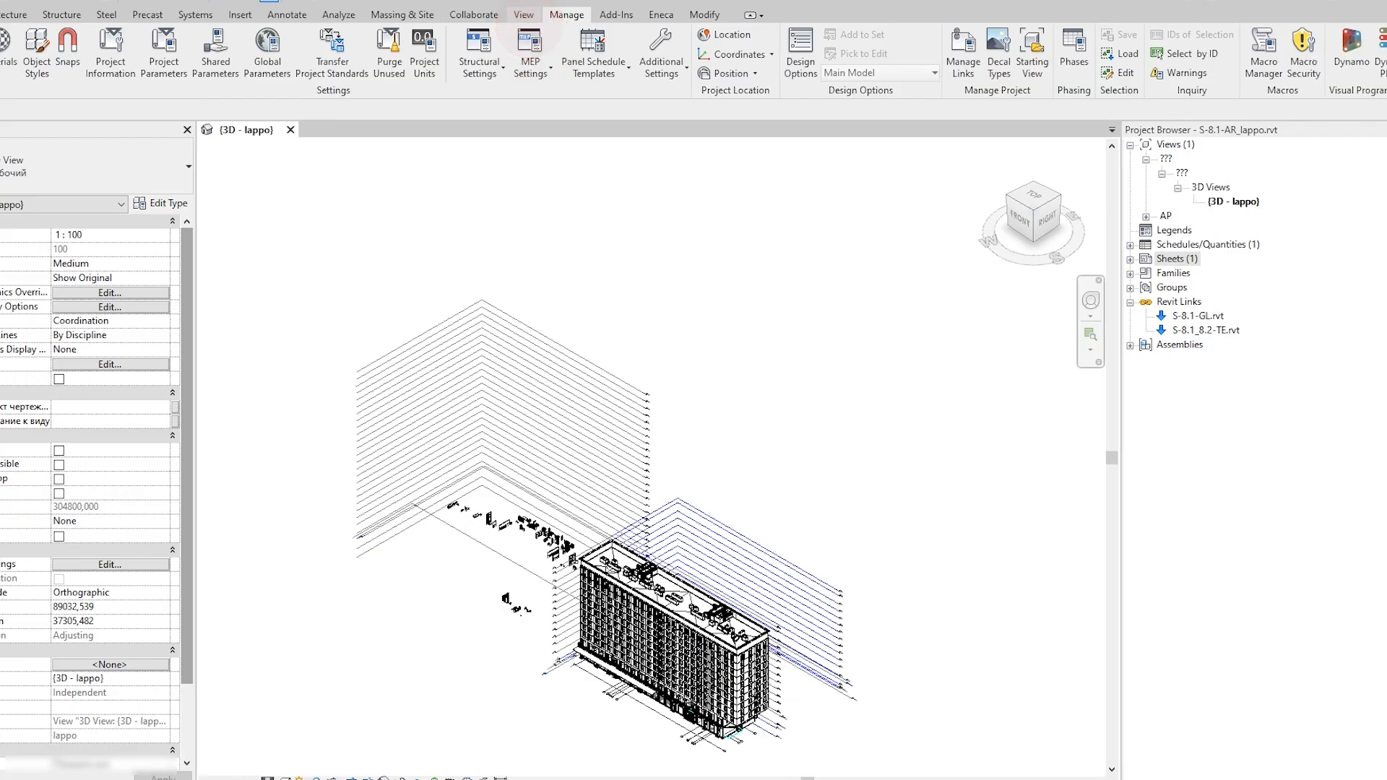
Create a floor plan view for level 06 Этаж 8.1
click(523, 14)
click(549, 52)
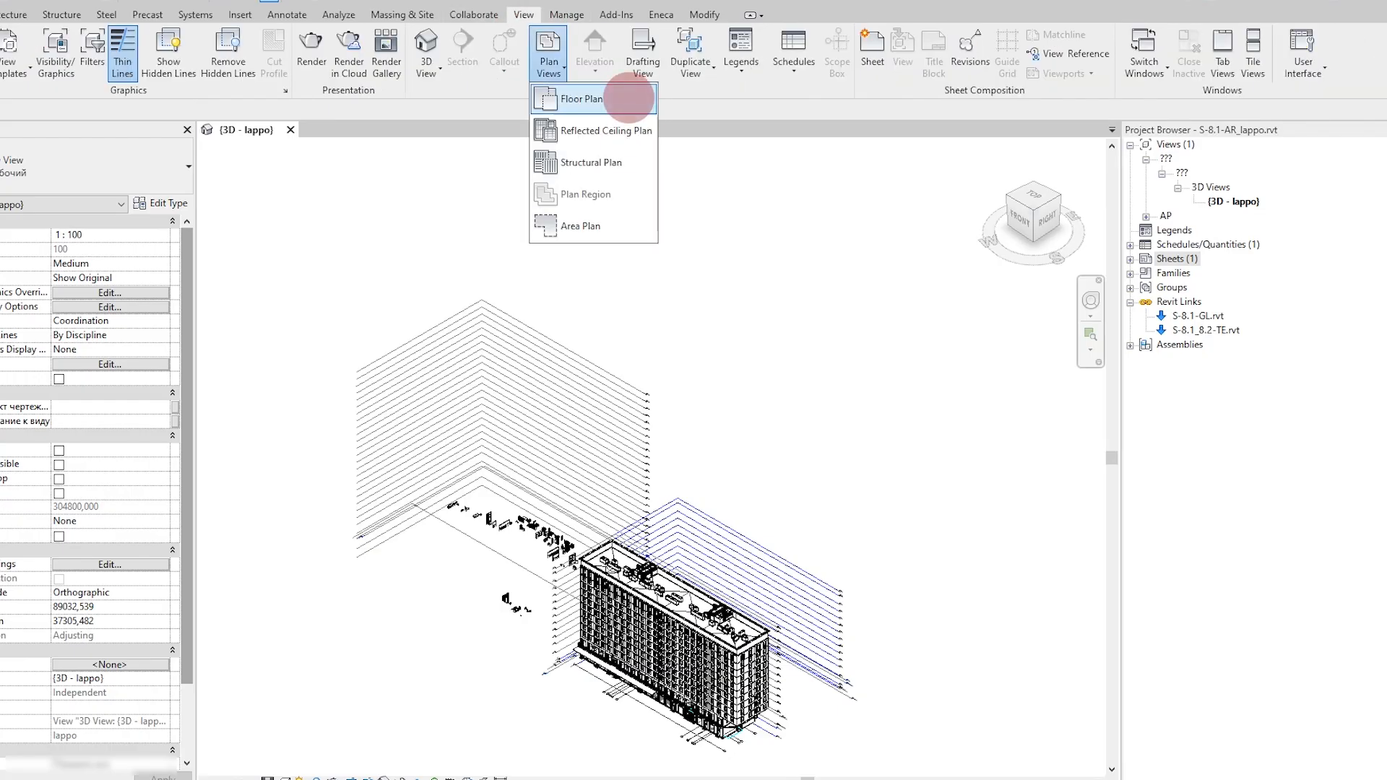
click(611, 101)
click(636, 408)
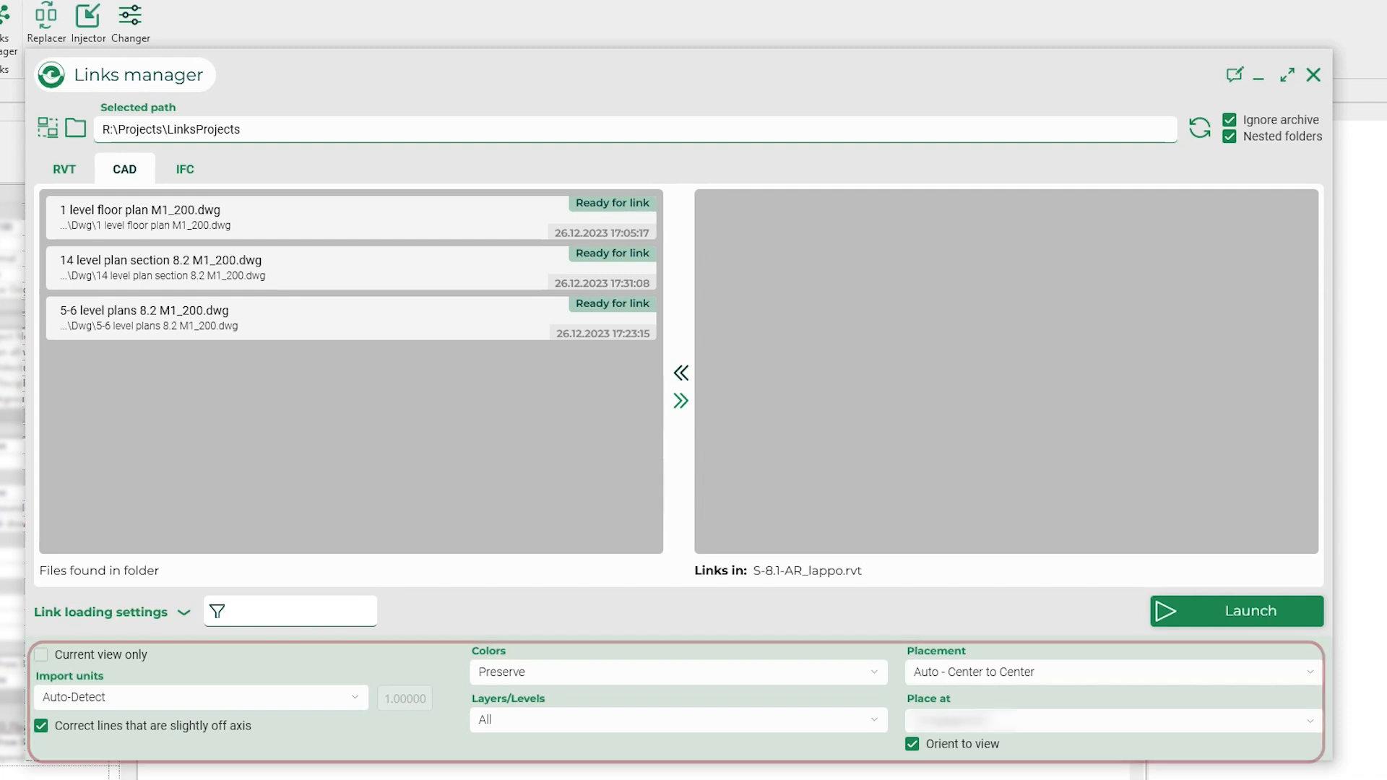
Choose another placement level in the CAD link settings and launch the linking of the DWG files
click(1114, 721)
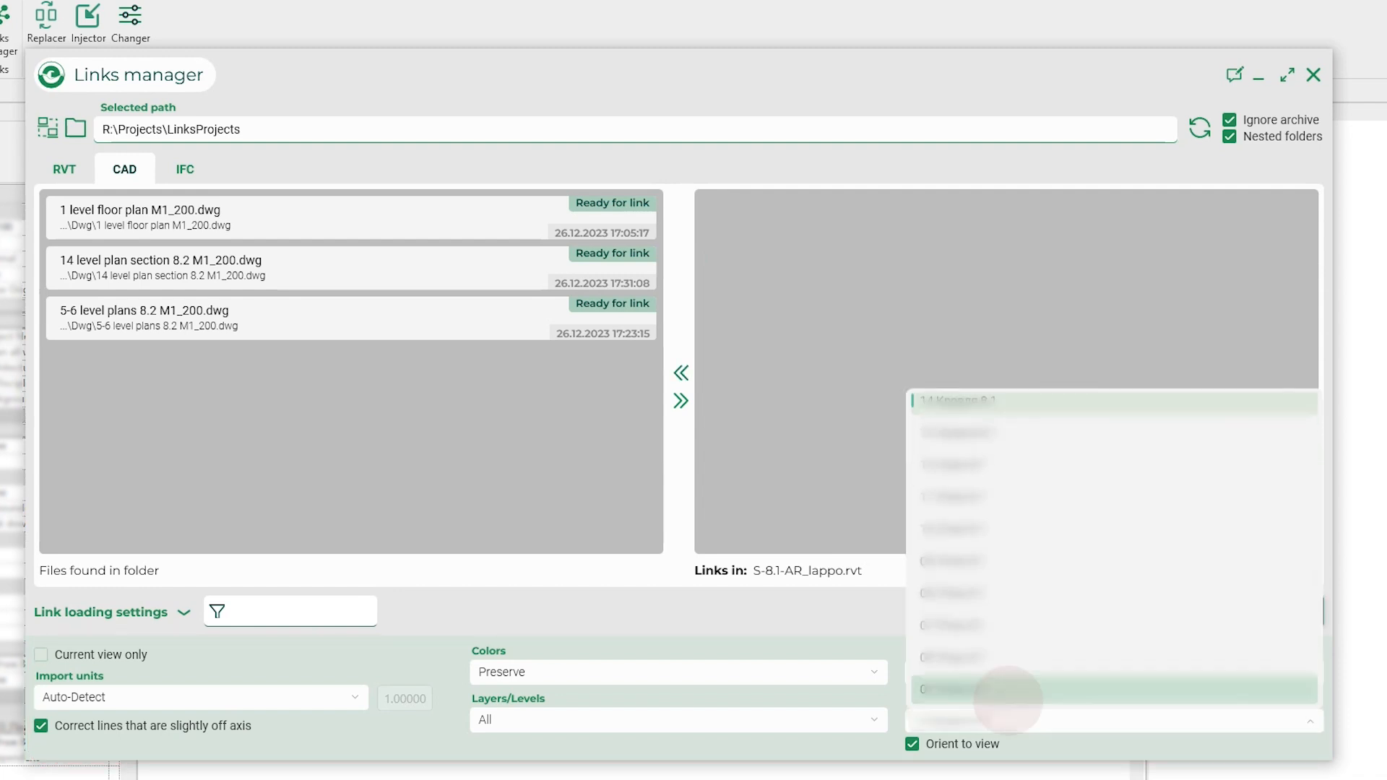
click(994, 659)
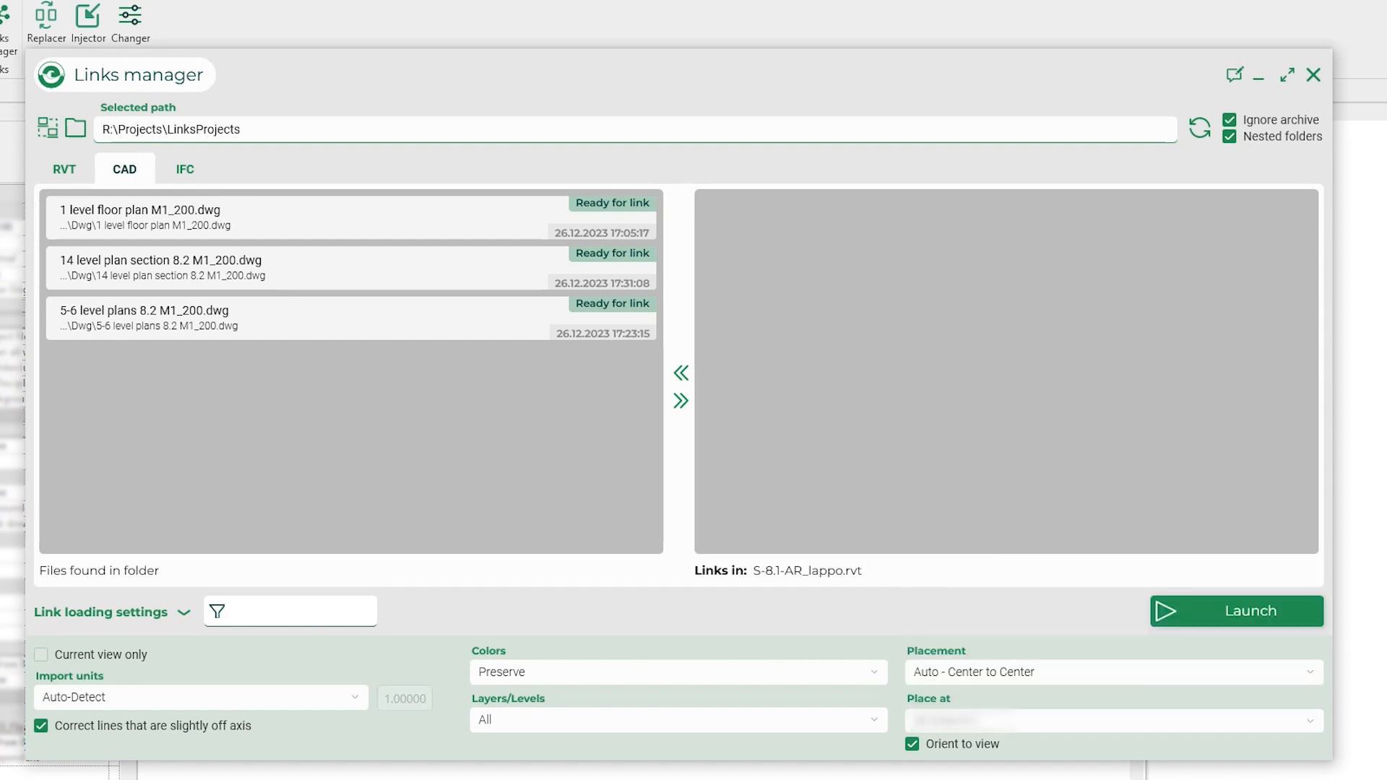
click(1167, 613)
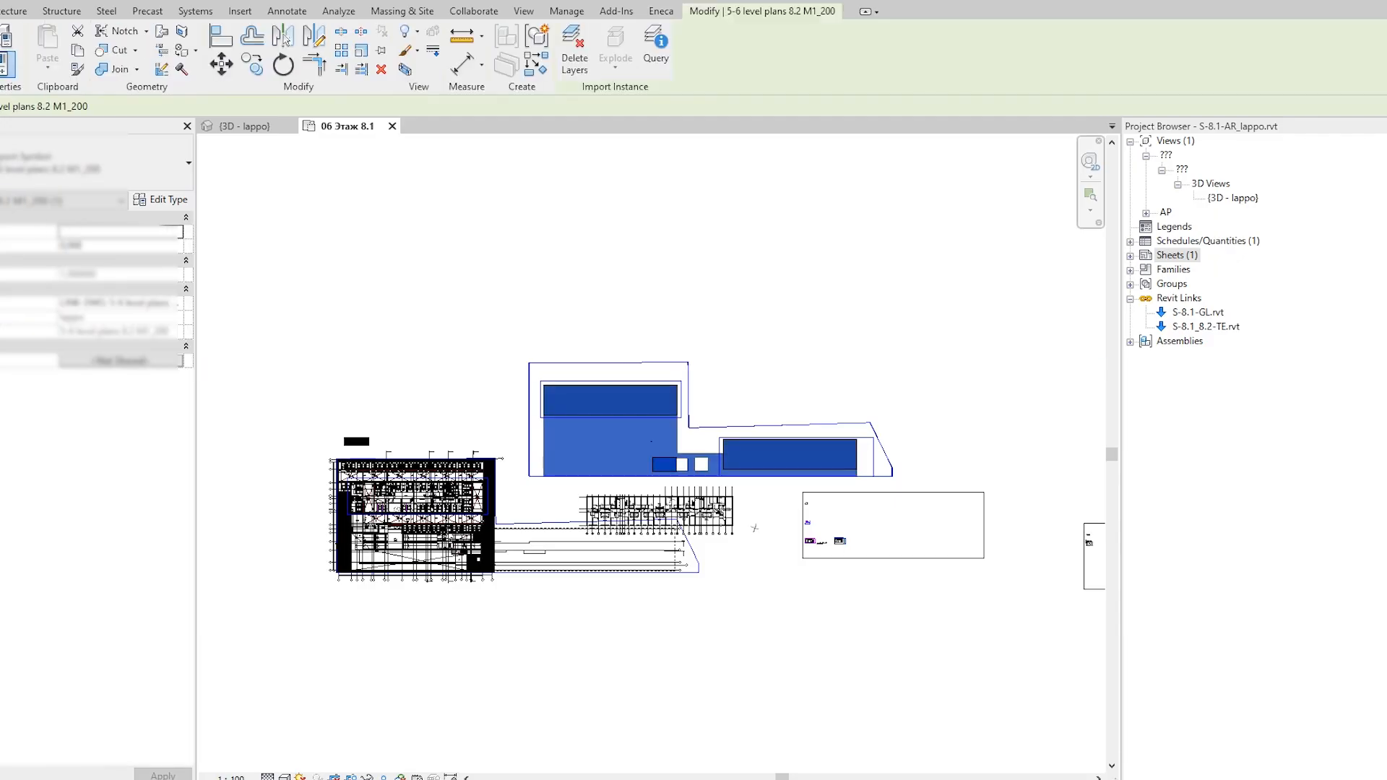
Clear the selection of the placed drawings and check the linked CAD formats in Manage Links
key(Escape)
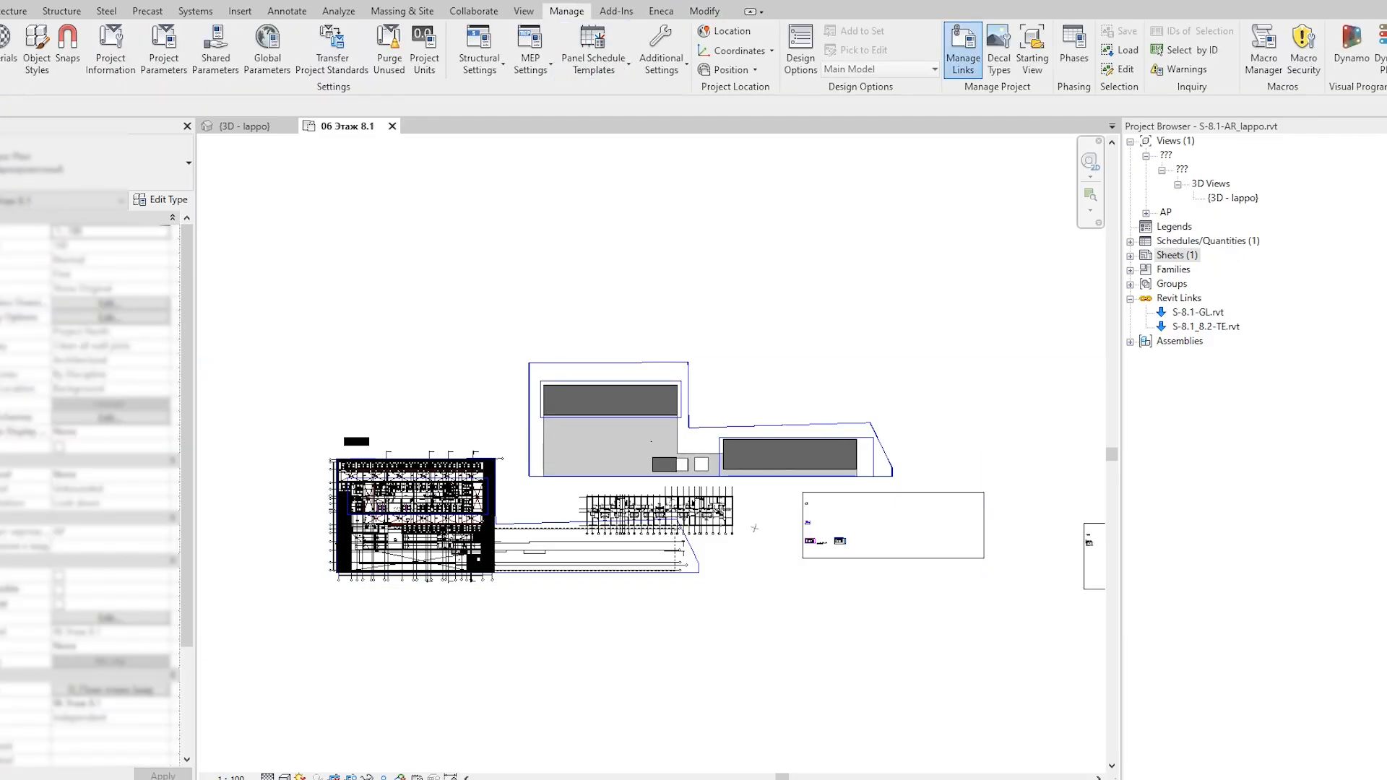
click(963, 52)
click(295, 144)
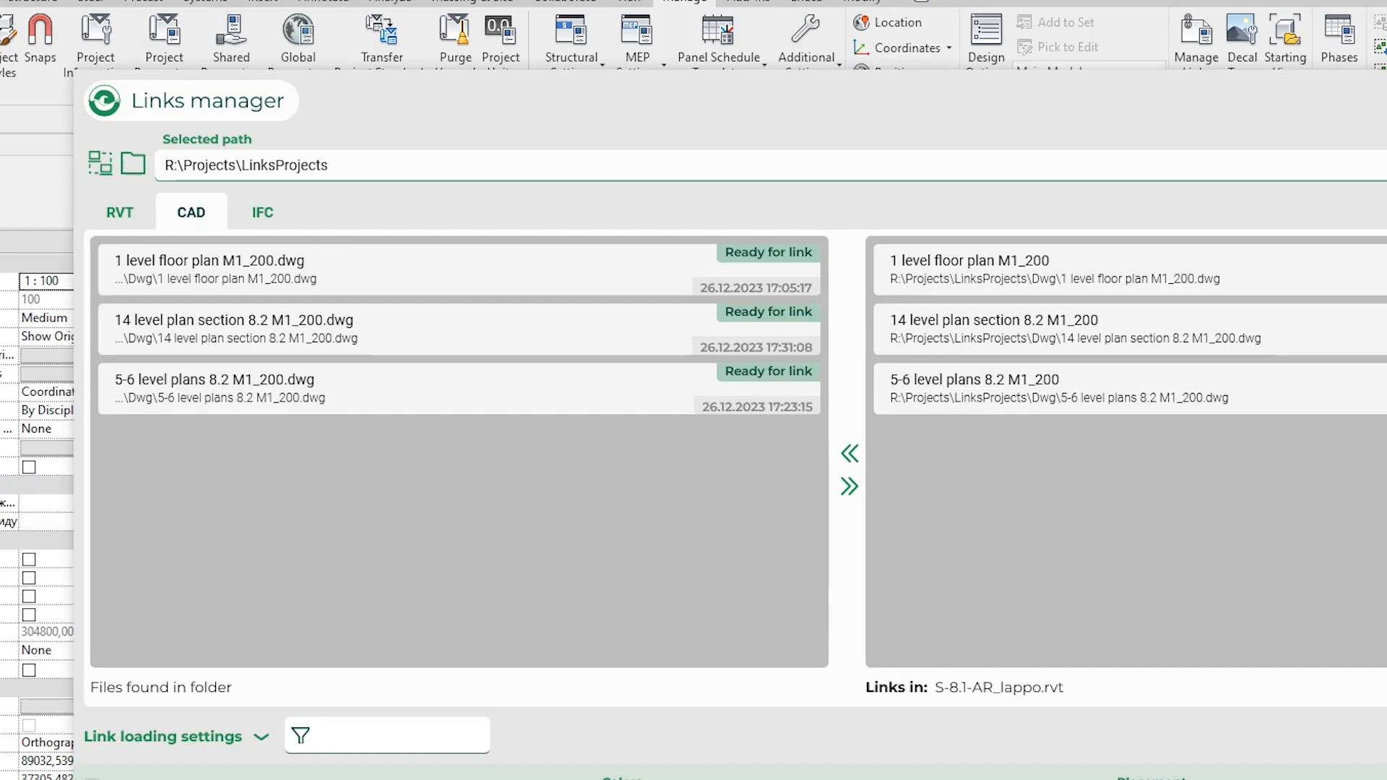
Link the IFC file Task_0124_РД_ГП.ifc into the current model
click(265, 207)
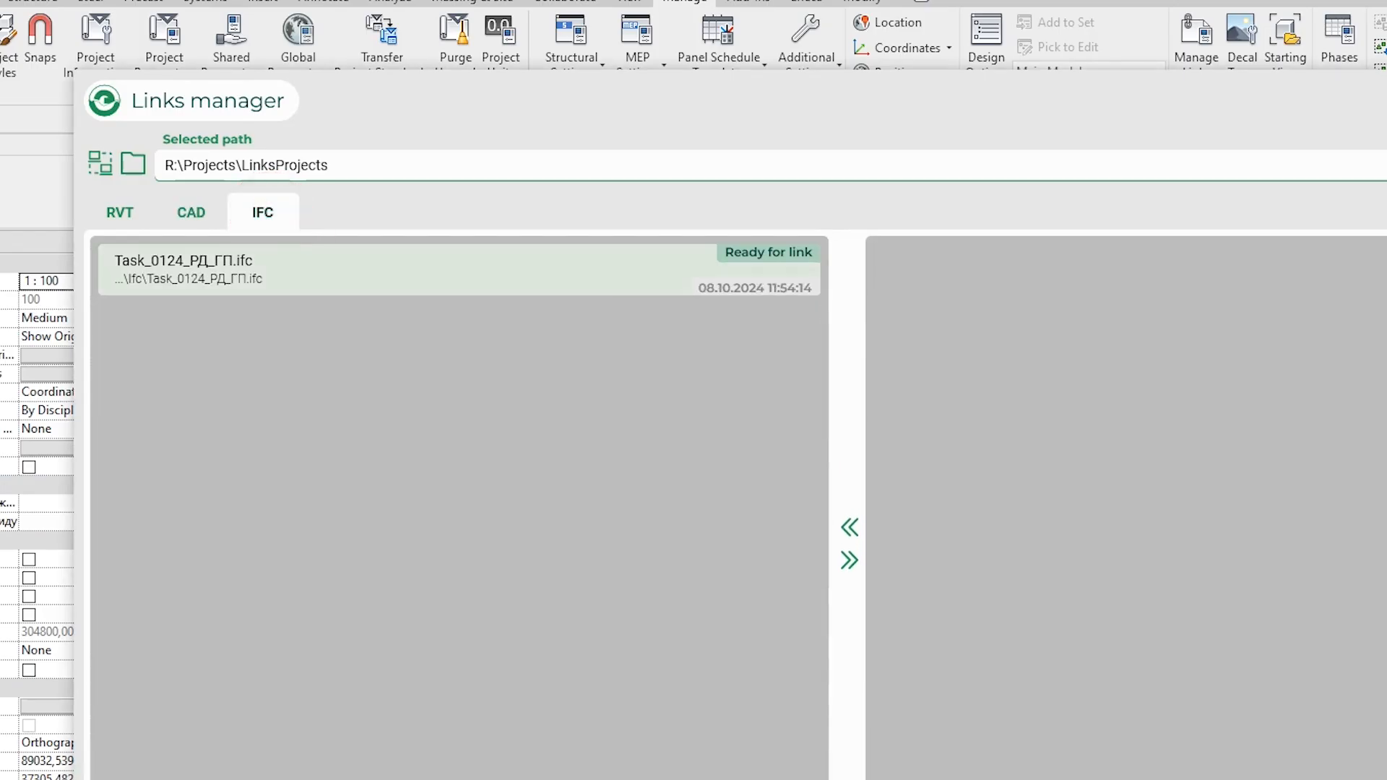
click(849, 561)
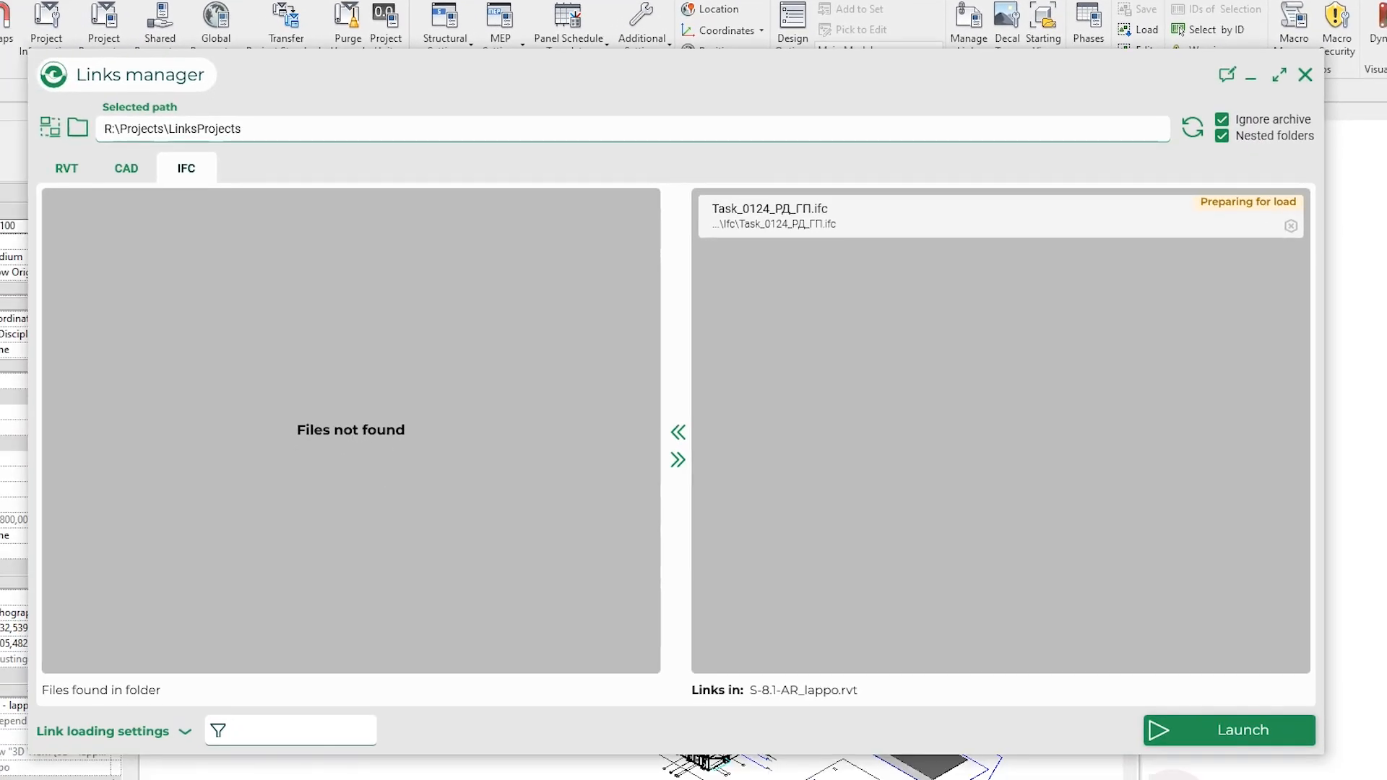
click(1160, 730)
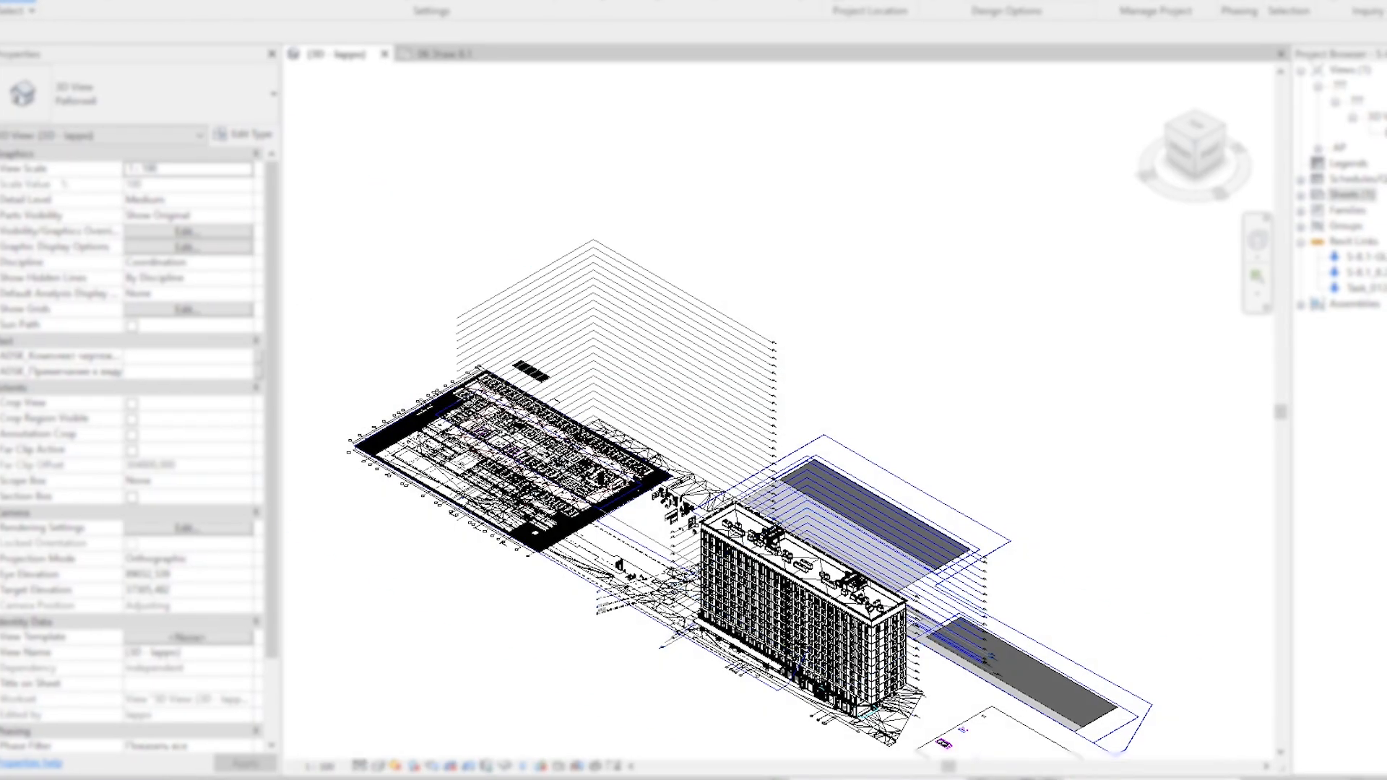
middle_drag(758, 520, 805, 402)
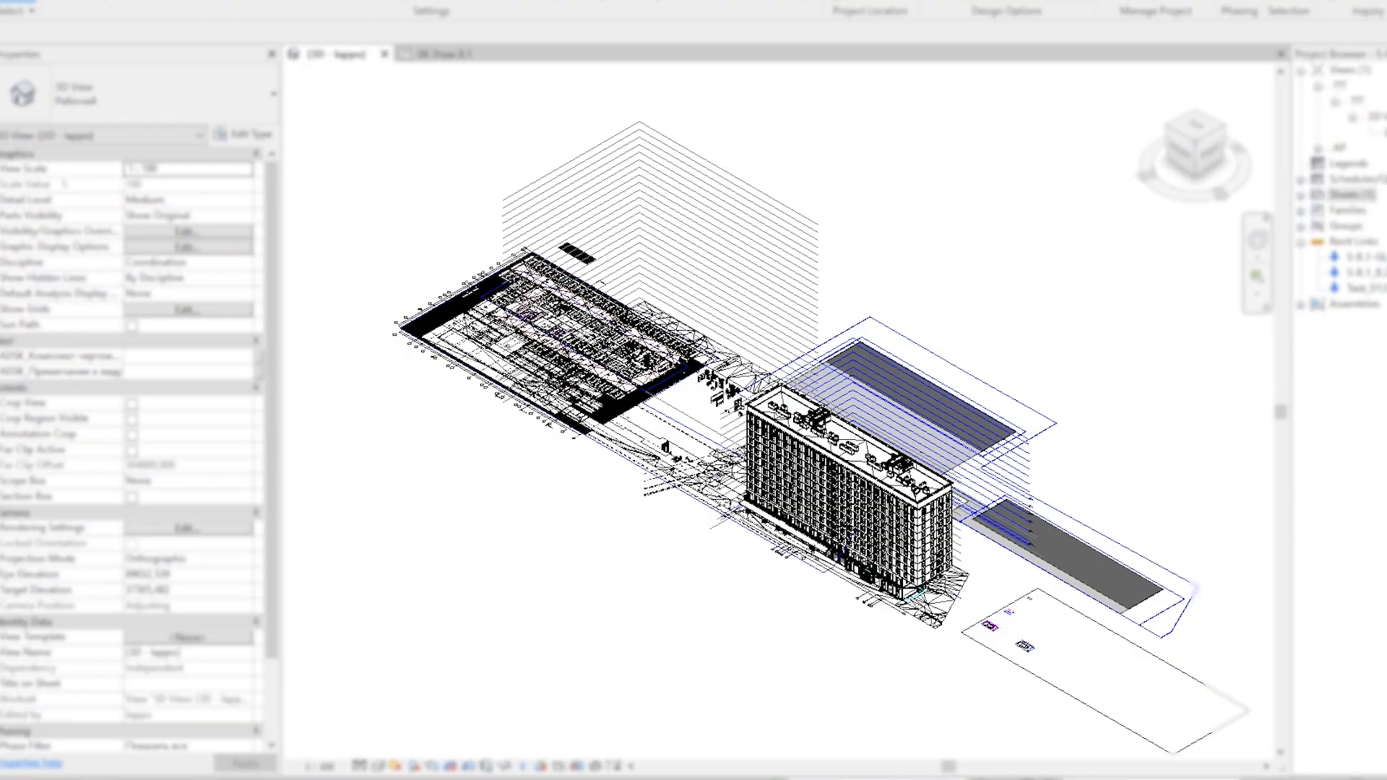